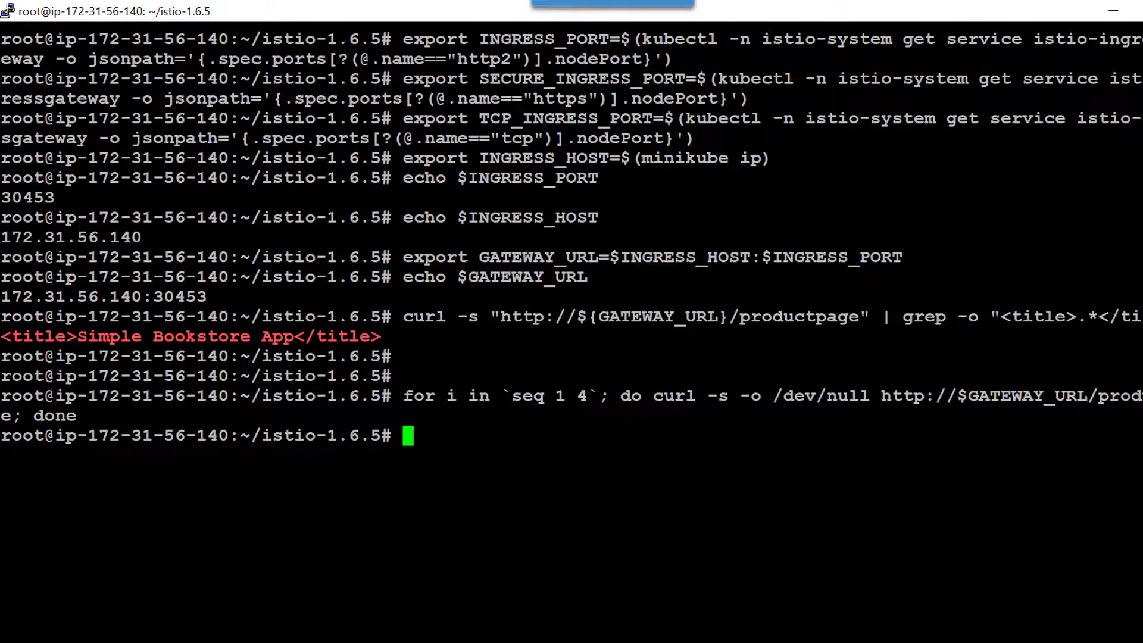
# Clear the terminal and list the Kubernetes services with kubectl get services --all-namespaces
pyautogui.write('clear')
pyautogui.press('Return')
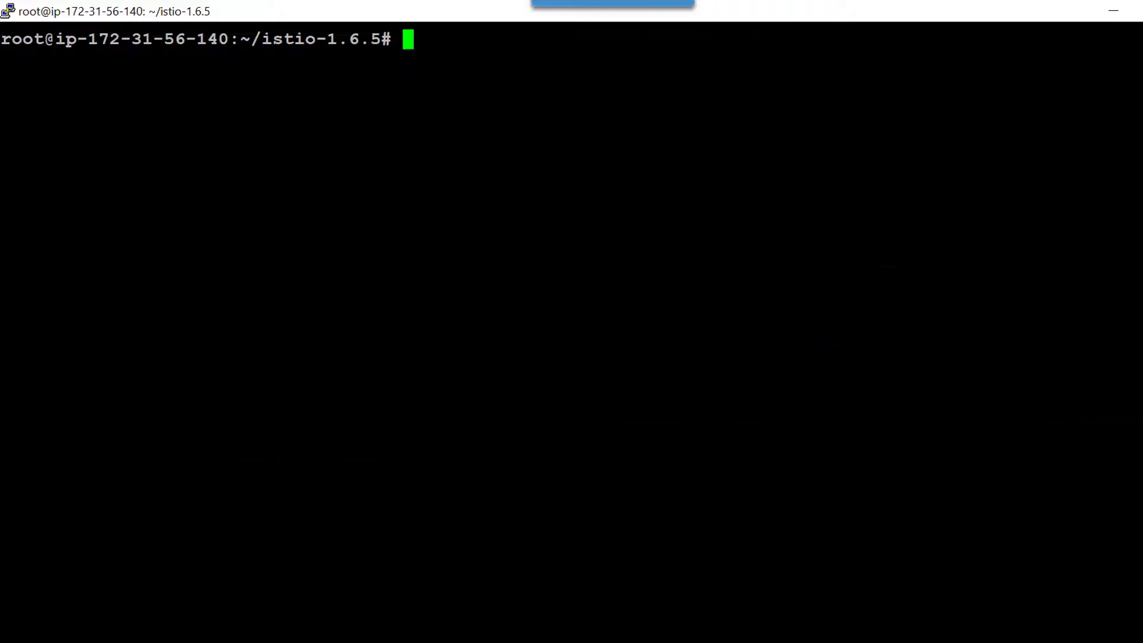
pyautogui.write('kubectl get services --all-namespaces')
pyautogui.press('Return')
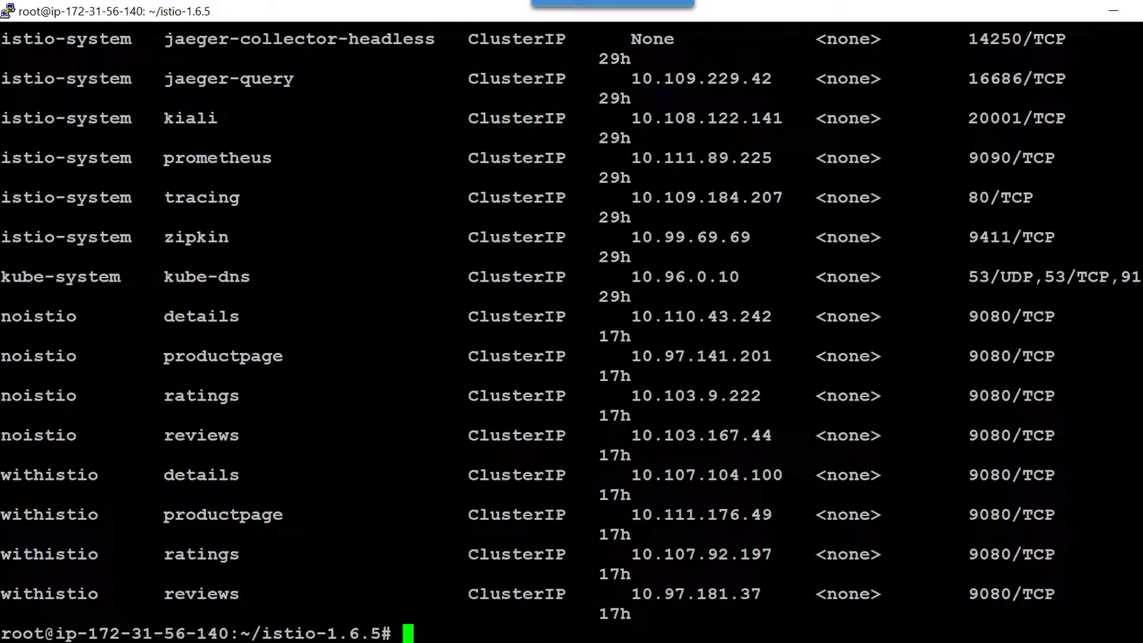
# Look up the cluster IPs and ports of the prometheus and grafana services in the service list
pyautogui.scroll(5, 572, 322)
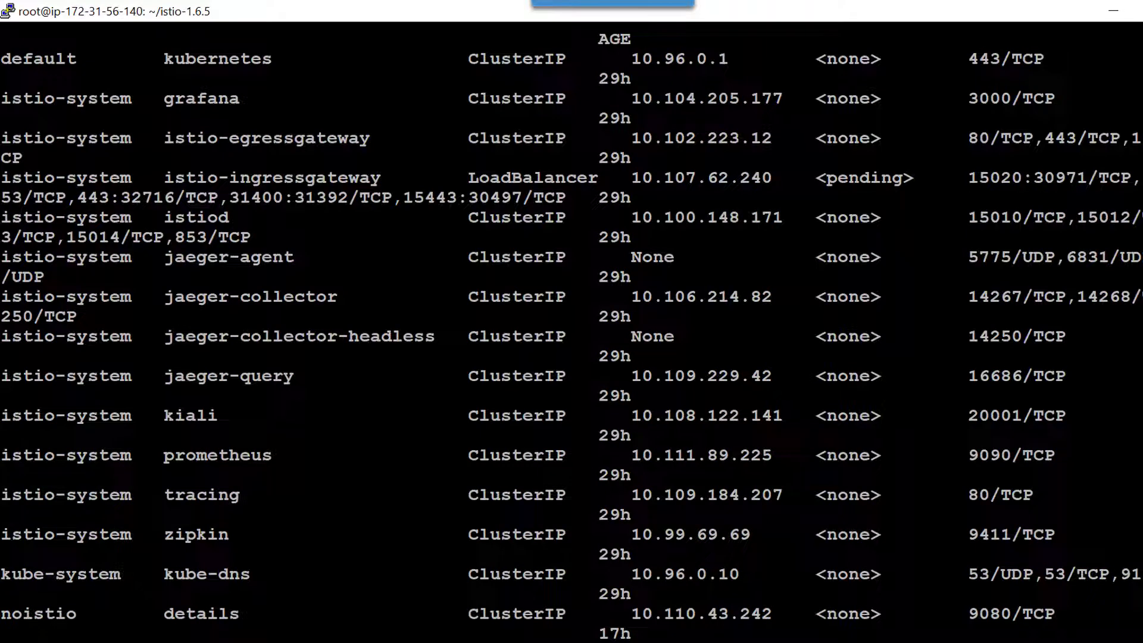
pyautogui.moveTo(154, 455); pyautogui.dragTo(294, 456)
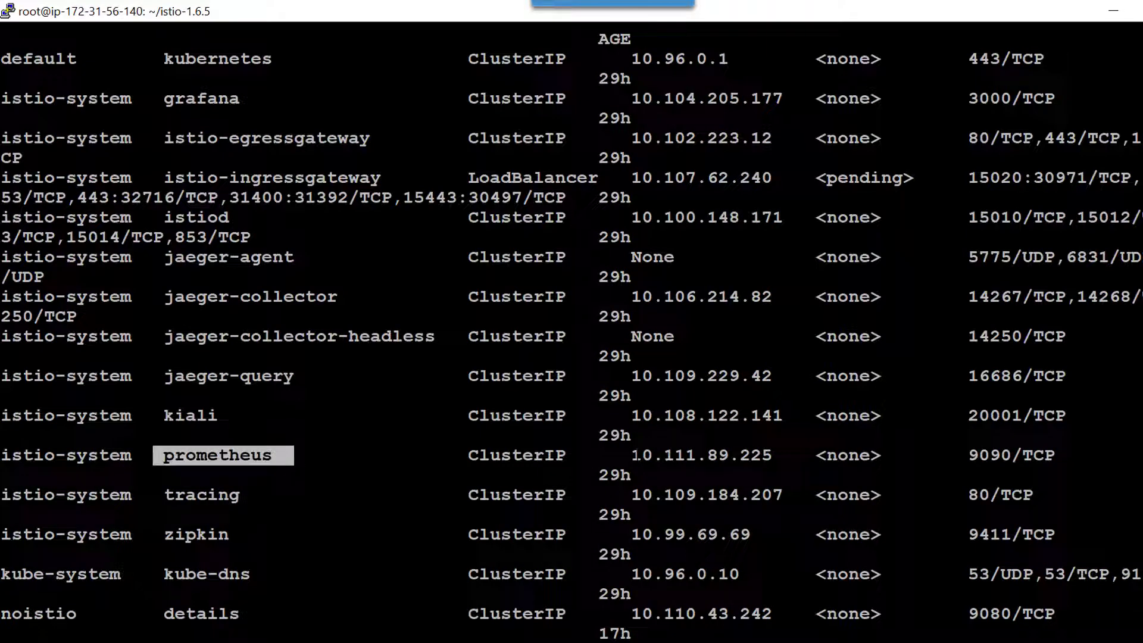
pyautogui.moveTo(631, 456); pyautogui.dragTo(783, 455)
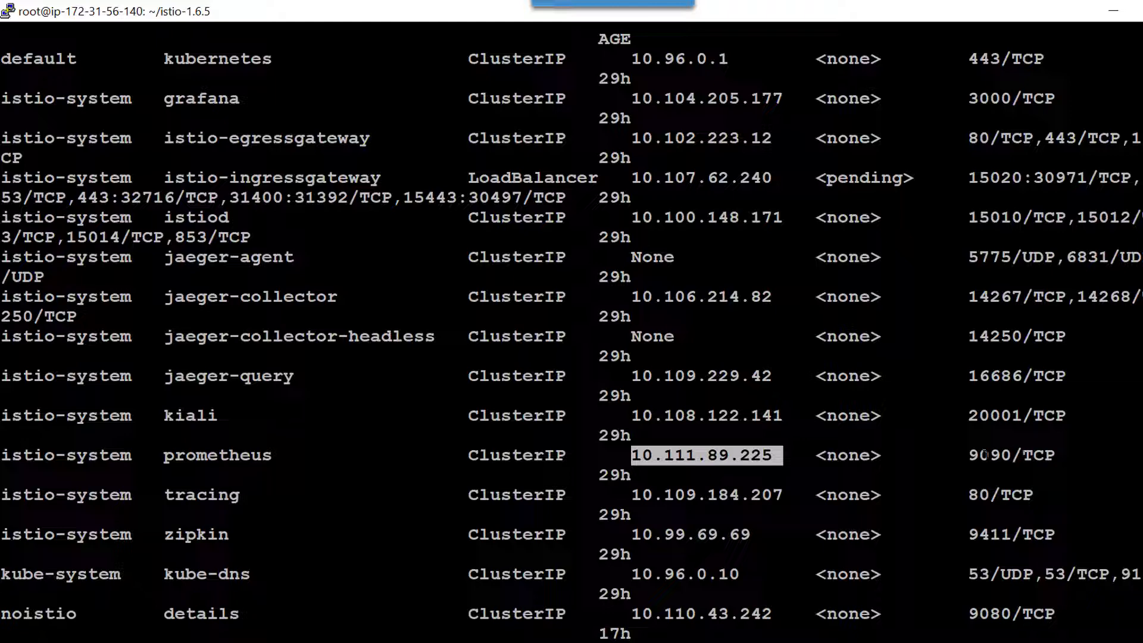
pyautogui.scroll(5, 189, 415)
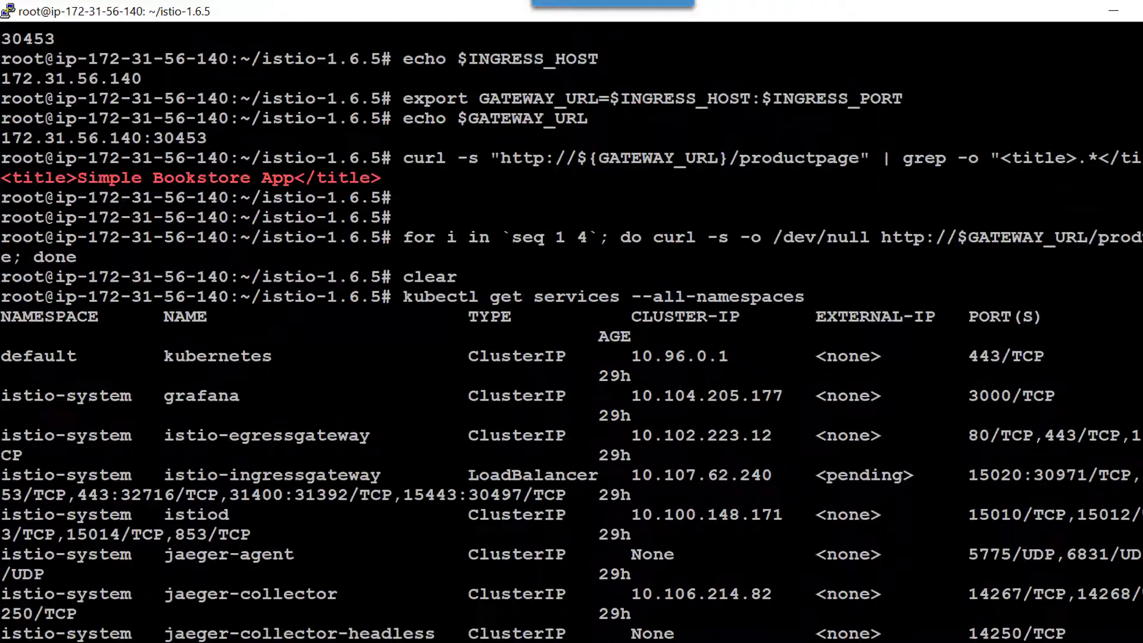
pyautogui.moveTo(165, 396); pyautogui.dragTo(240, 396)
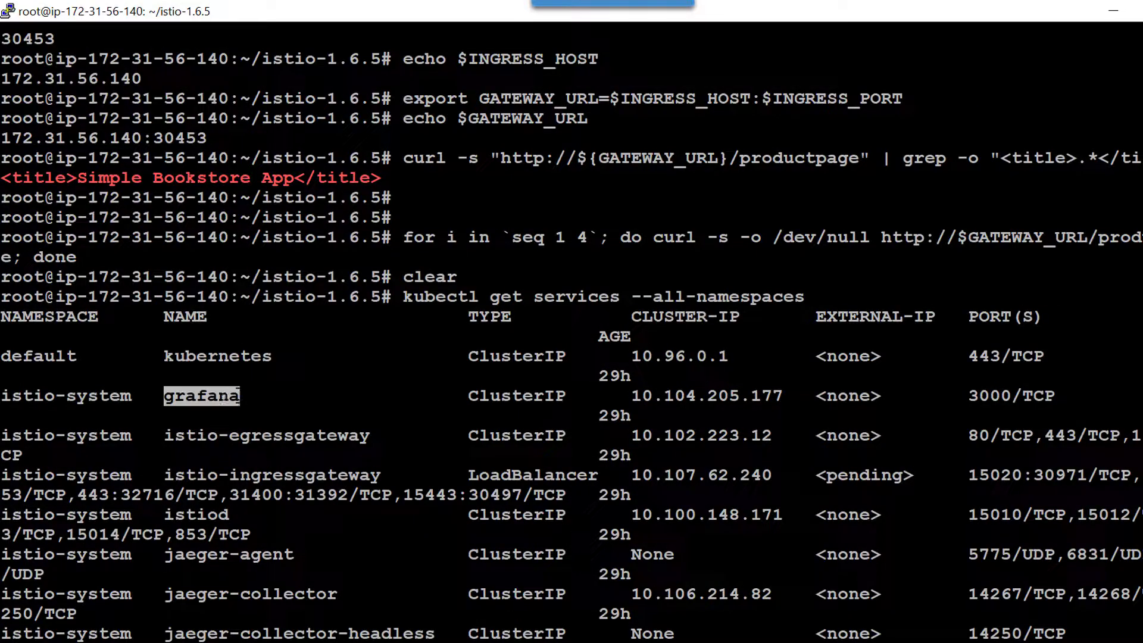
pyautogui.moveTo(970, 396); pyautogui.dragTo(1020, 399)
pyautogui.moveTo(633, 396); pyautogui.dragTo(785, 398)
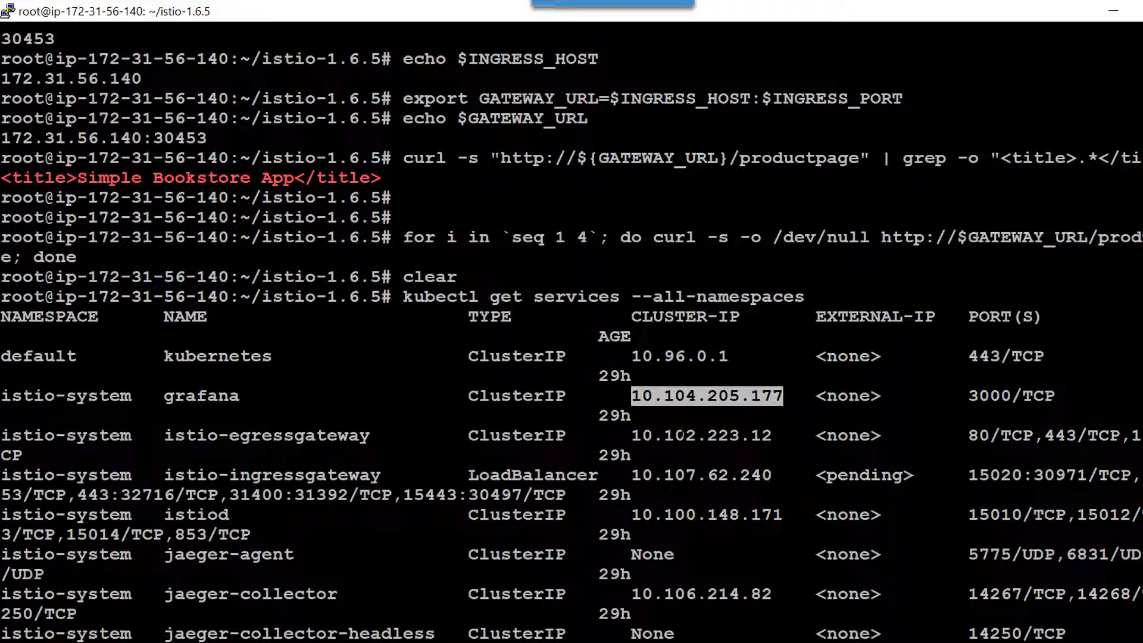
pyautogui.click(706, 396)
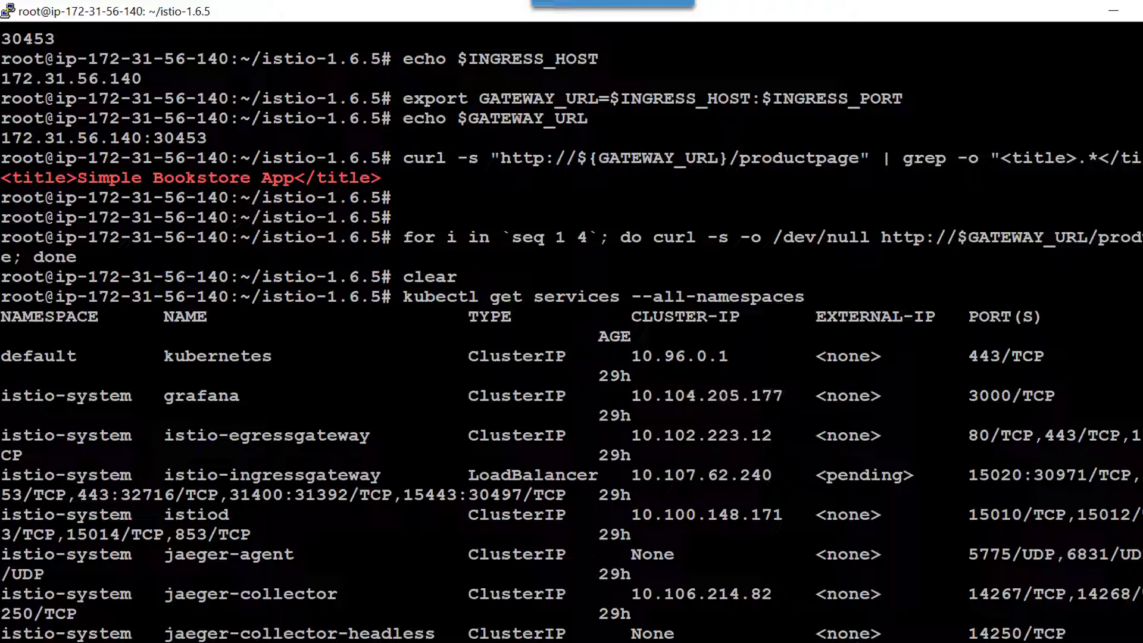
# Review the session's SSH tunnel forwarded ports for Grafana and Prometheus against the service list, and apply the settings
pyautogui.rightClick(396, 10)
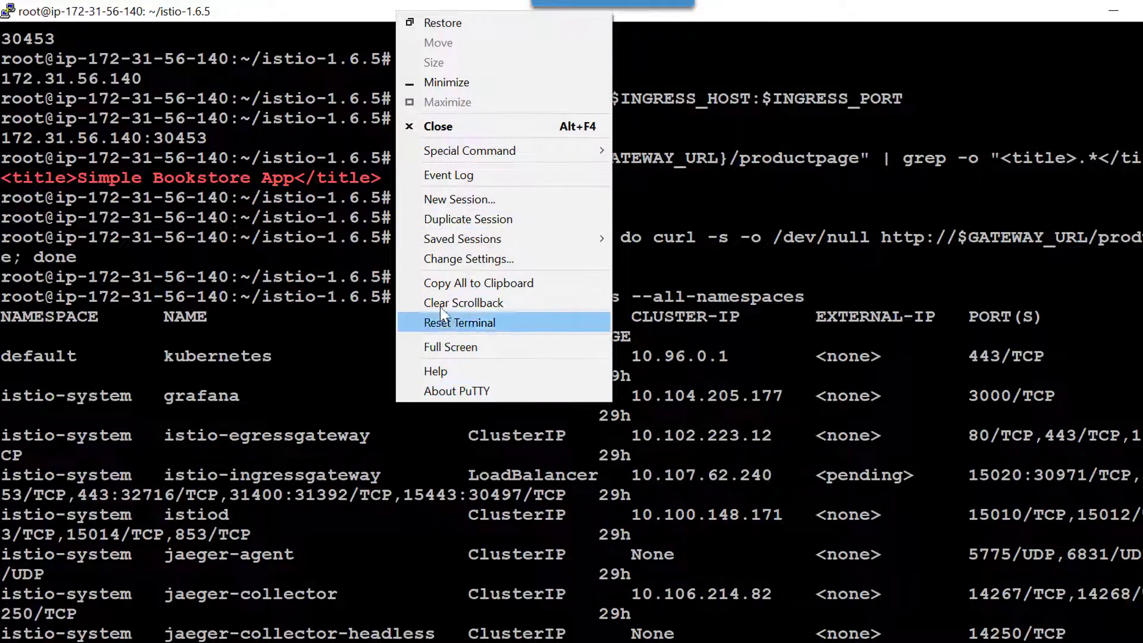
pyautogui.click(506, 259)
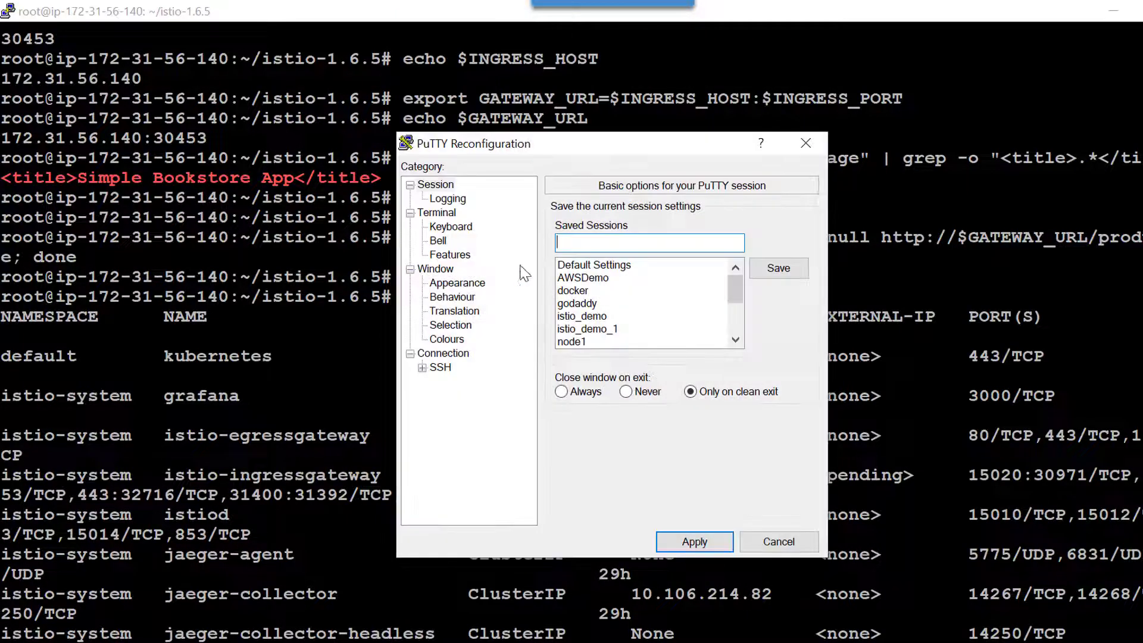
pyautogui.click(422, 368)
pyautogui.click(459, 395)
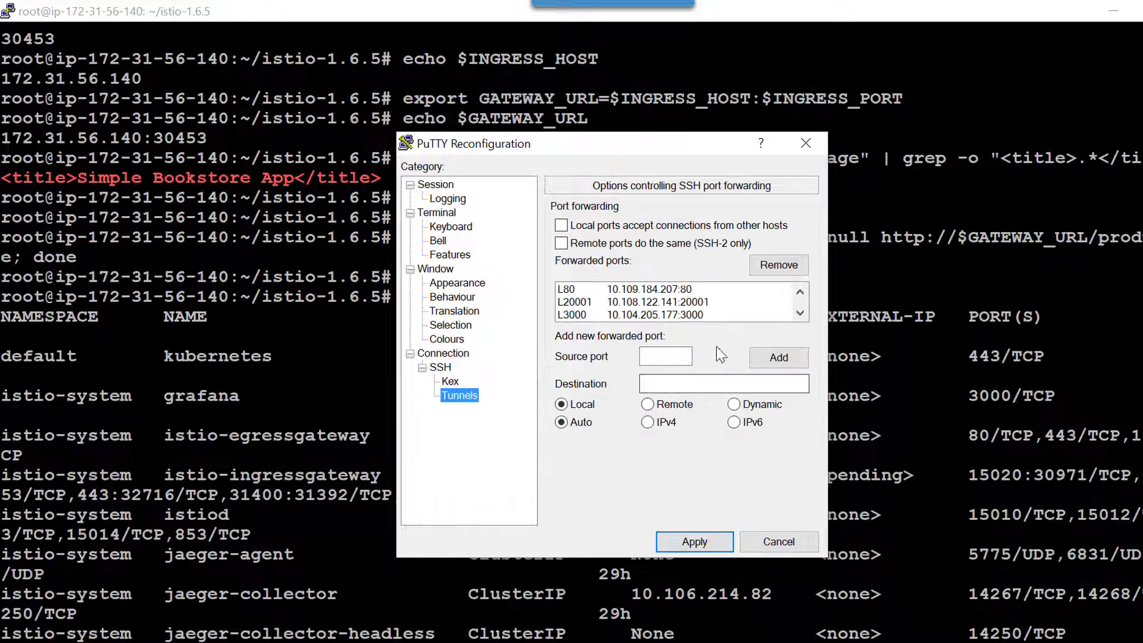
pyautogui.click(646, 315)
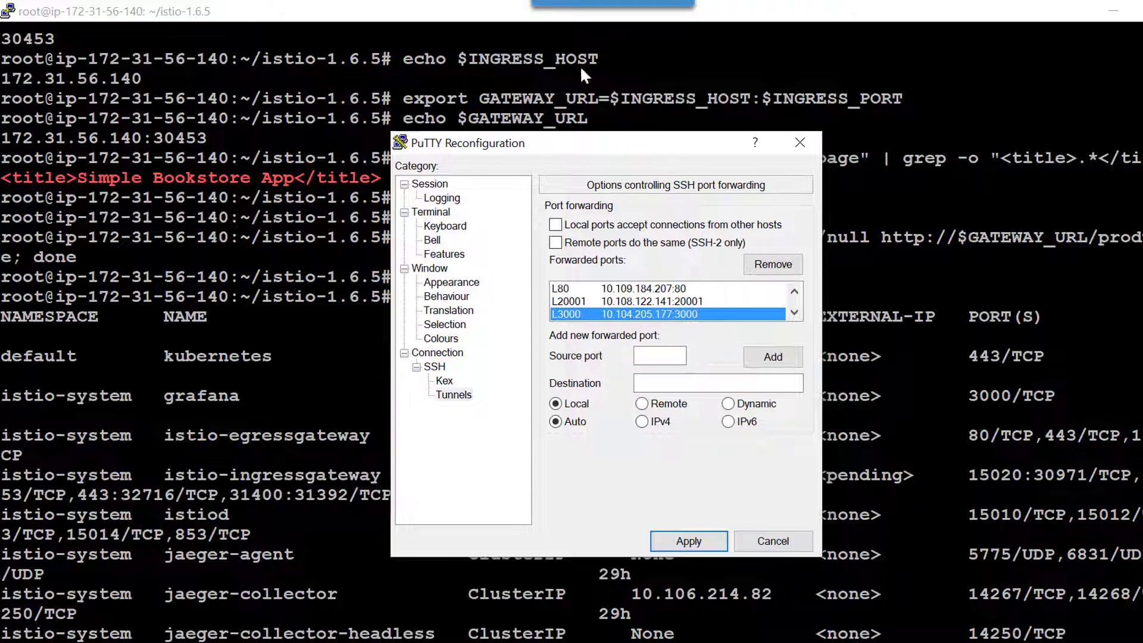
pyautogui.moveTo(678, 148); pyautogui.dragTo(517, 17)
pyautogui.scroll(-1, 513, 170)
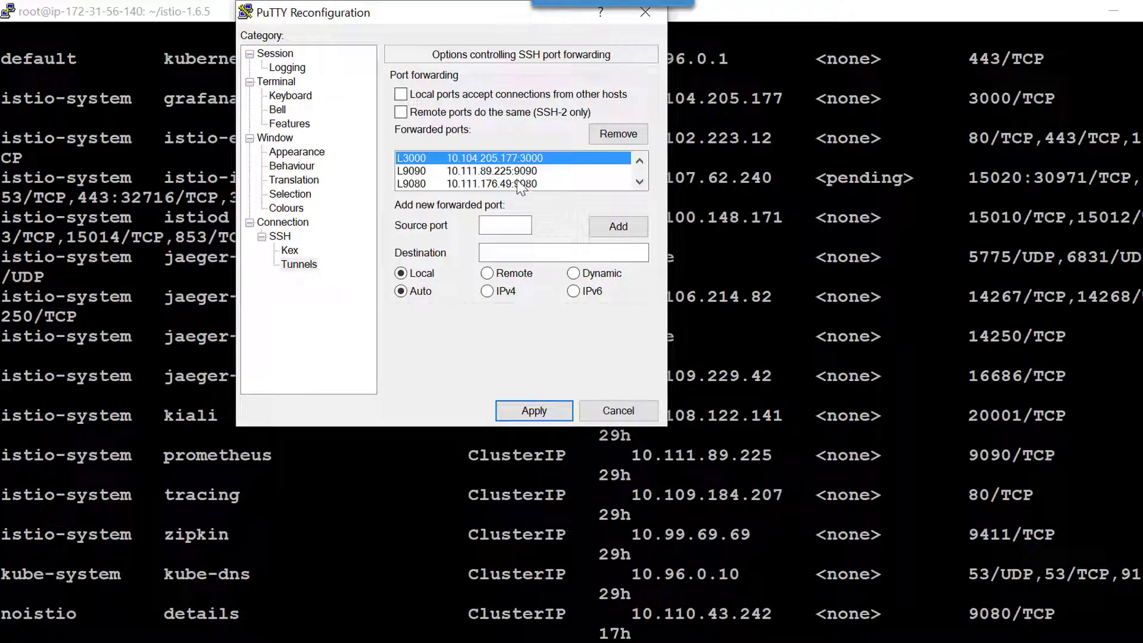
pyautogui.click(535, 410)
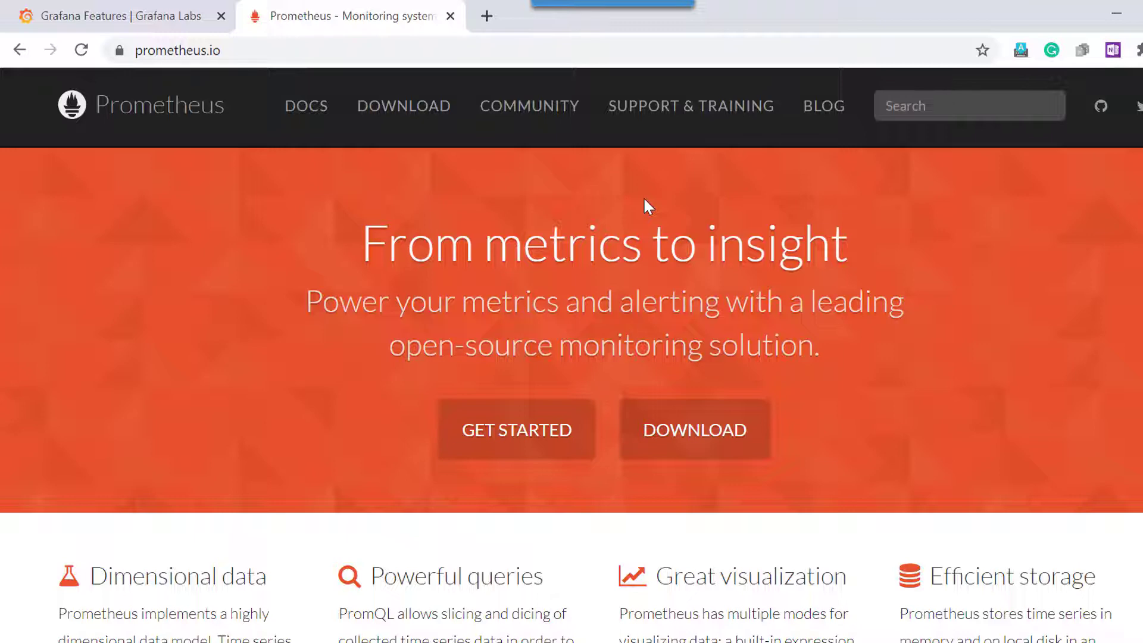
# Read the Prometheus feature overview on prometheus.io in the browser and switch to the Grafana features page
pyautogui.scroll(-2, 545, 282)
pyautogui.scroll(-2, 468, 419)
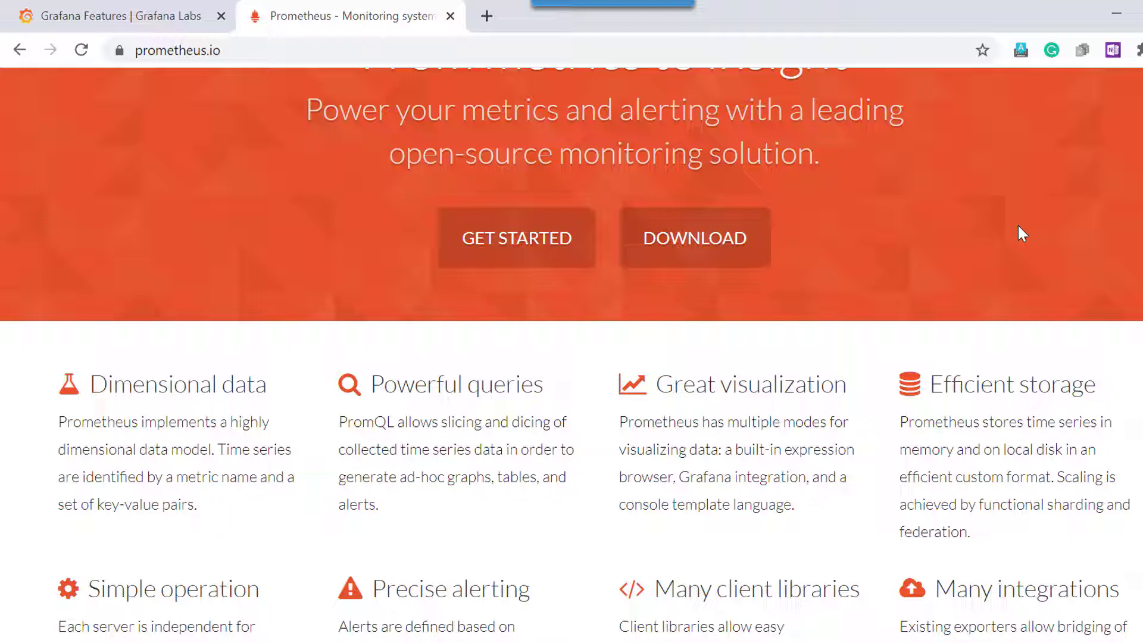
pyautogui.hotkey('ctrl', 'shift', 'Tab')
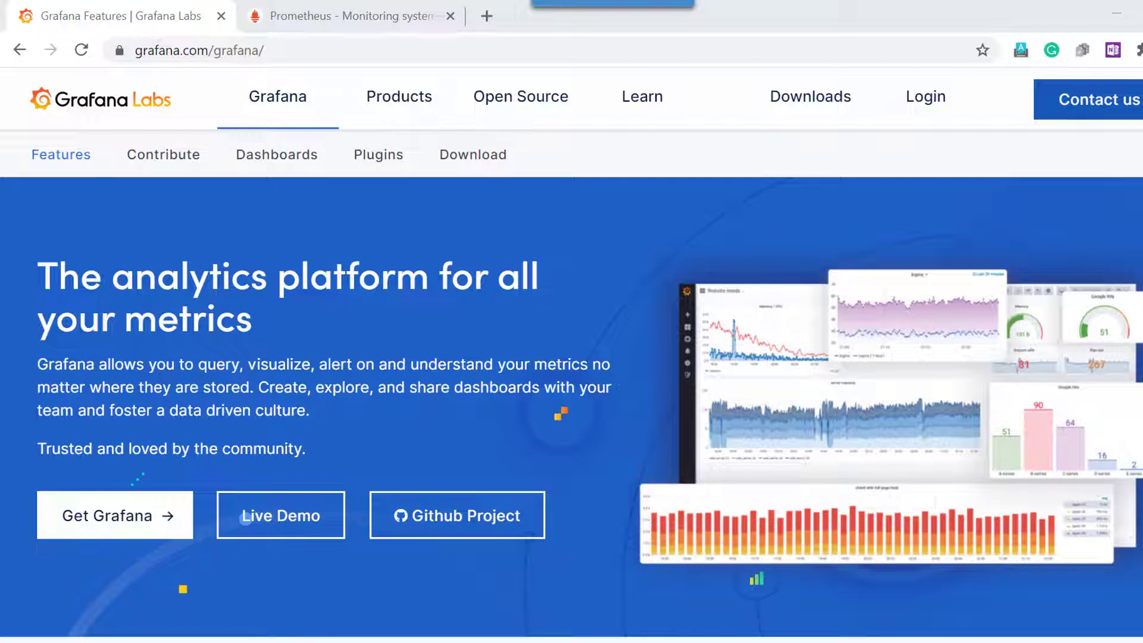
pyautogui.click(486, 16)
pyautogui.write('http://localhost:3000/dashboard/db/istio-mesh-dashboard')
pyautogui.press('Return')
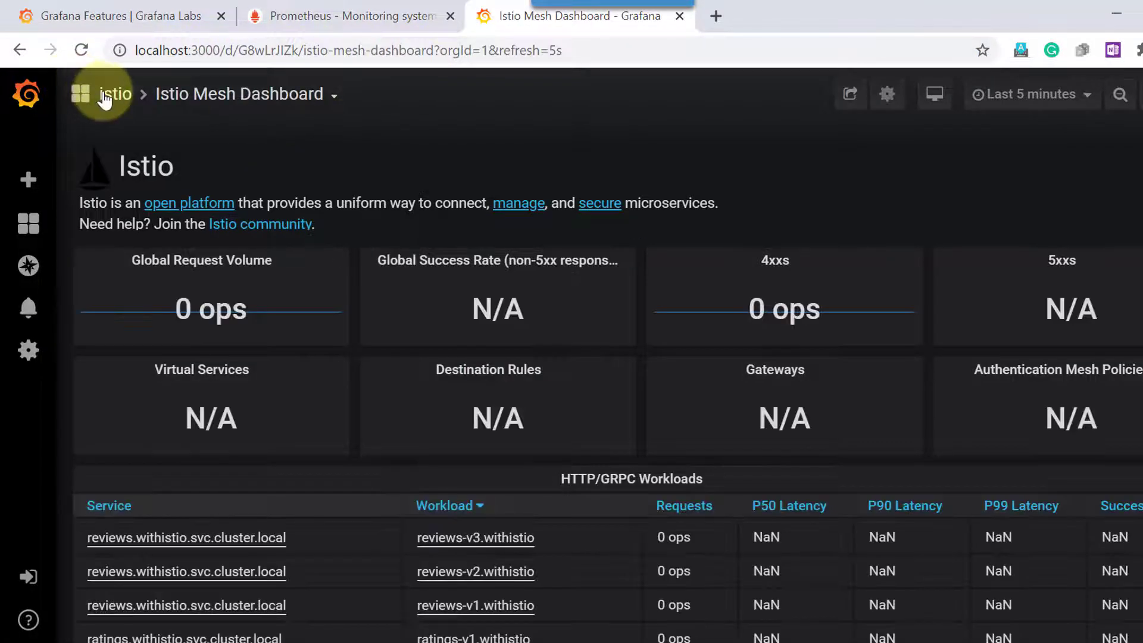
pyautogui.click(113, 95)
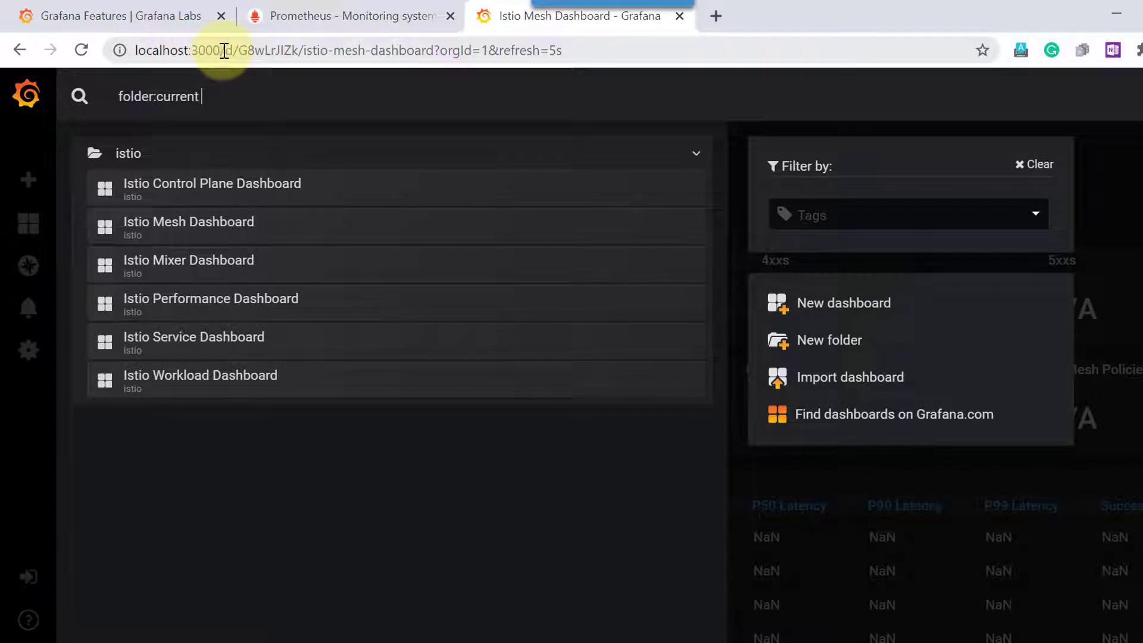
# Go to the Grafana home page at localhost:3000 and view the recently viewed dashboards
pyautogui.moveTo(226, 50); pyautogui.dragTo(796, 68)
pyautogui.press('BackSpace')
pyautogui.press('Return')
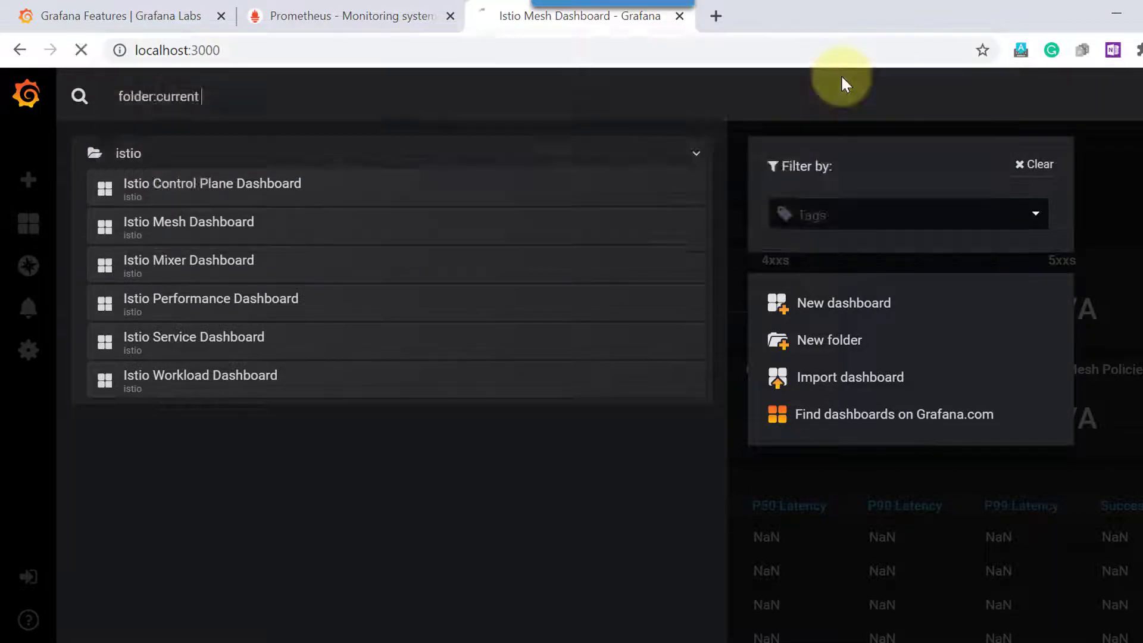
pyautogui.scroll(-4, 173, 462)
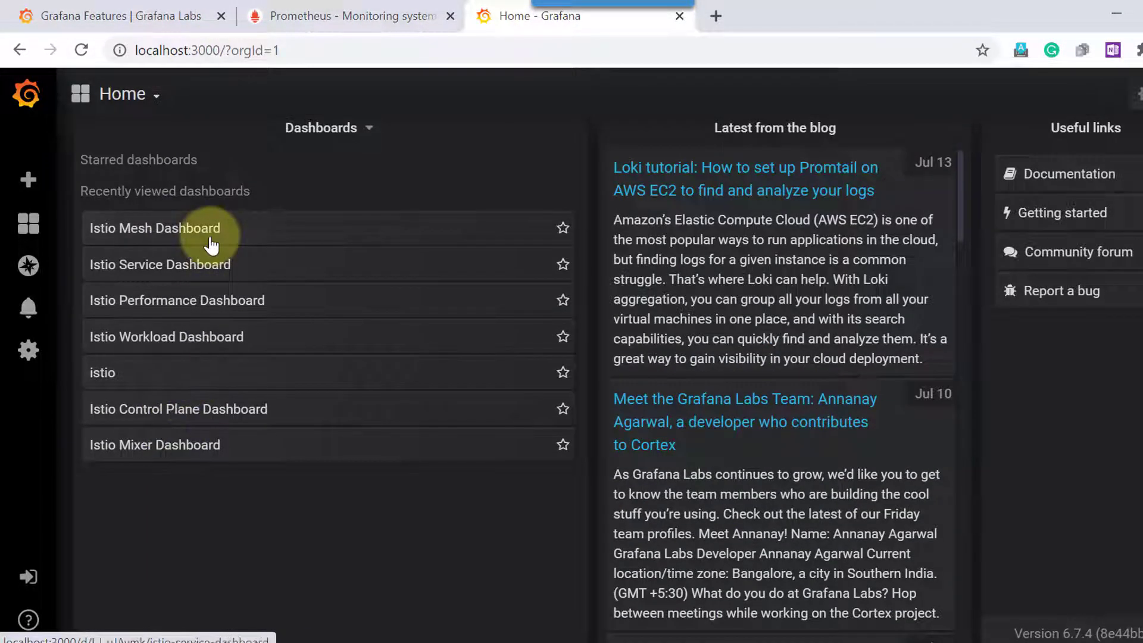
# Open the Istio Workload Dashboard and examine its request volume, success rate and inbound workload panels
pyautogui.click(140, 342)
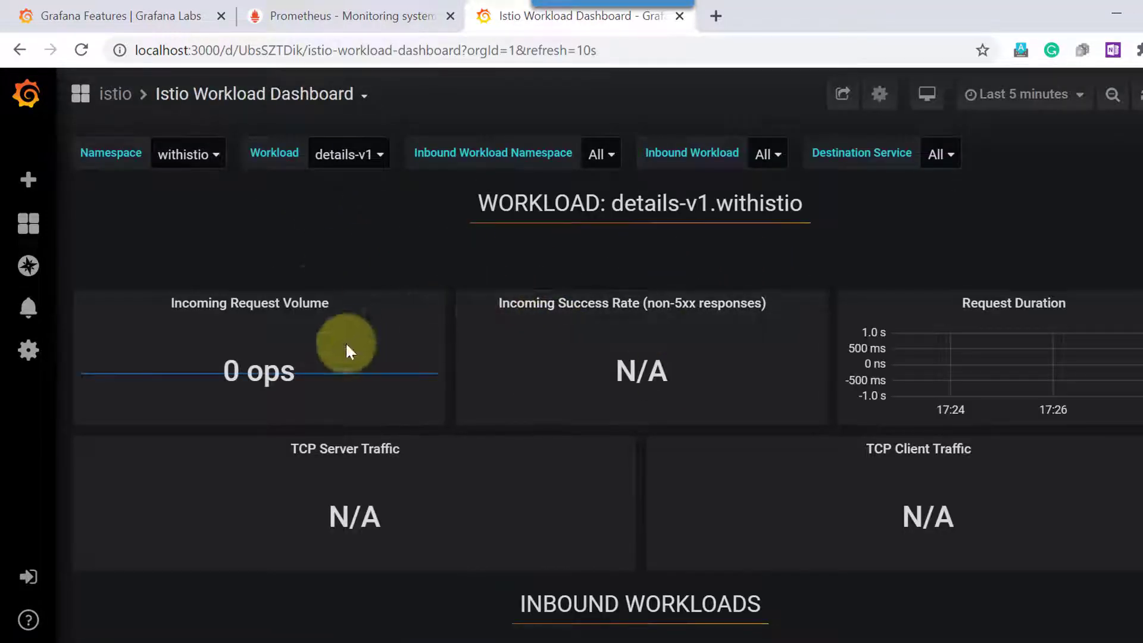
pyautogui.scroll(-9, 310, 290)
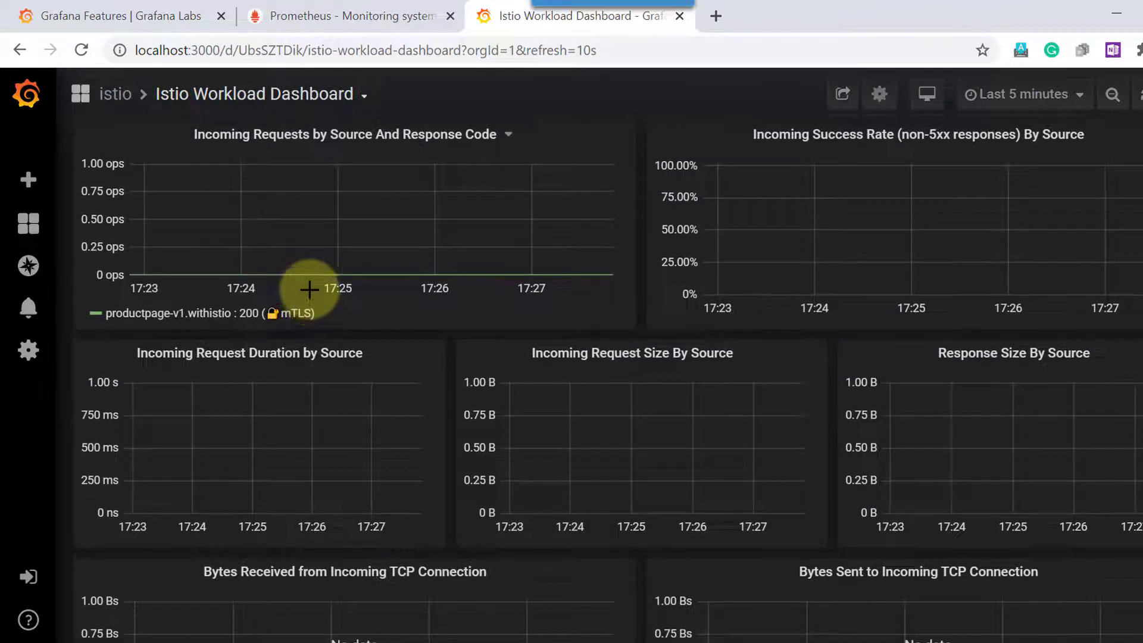
pyautogui.scroll(9, 309, 289)
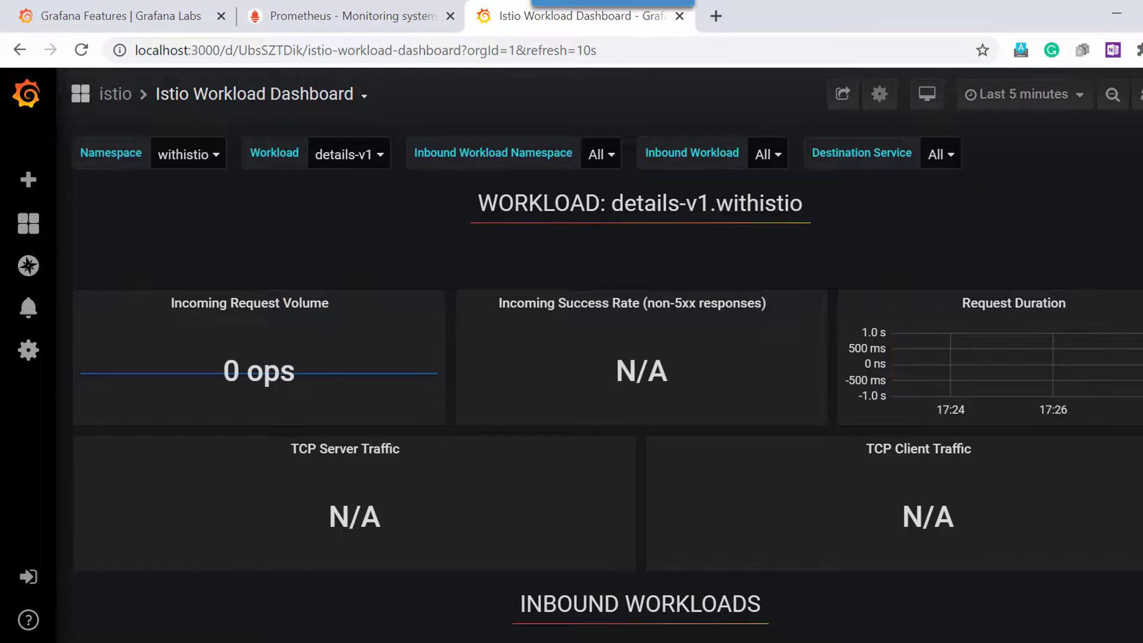
# Switch to the PuTTY terminal and clear its screen
pyautogui.hotkey('alt', 'Tab')
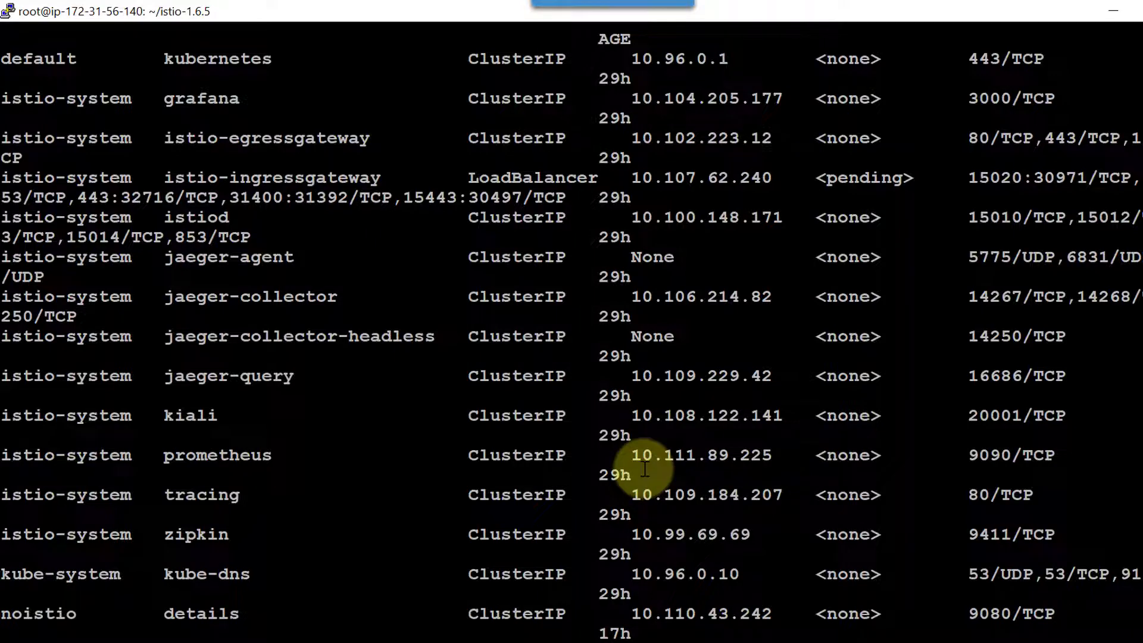
pyautogui.press('Return')
pyautogui.press('Return')
pyautogui.press('Return')
pyautogui.press('Return')
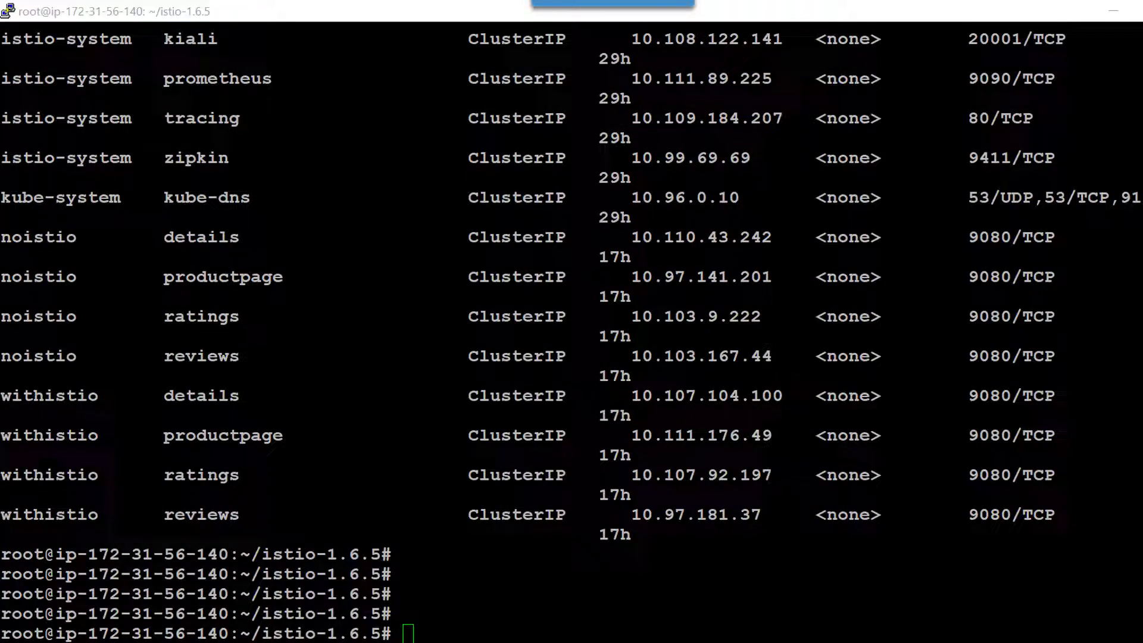
pyautogui.click(807, 351)
pyautogui.write('clear')
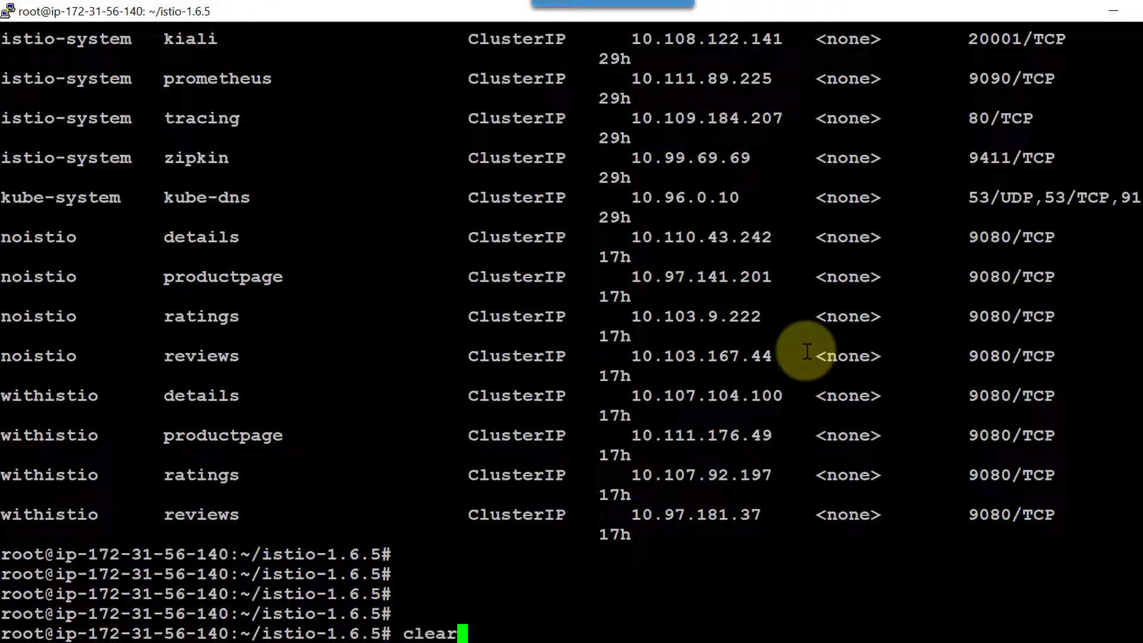
pyautogui.press('Return')
# Run the `seq 1 4` curl loop against the product page at $GATEWAY_URL twice to generate traffic
pyautogui.rightClick(665, 312)
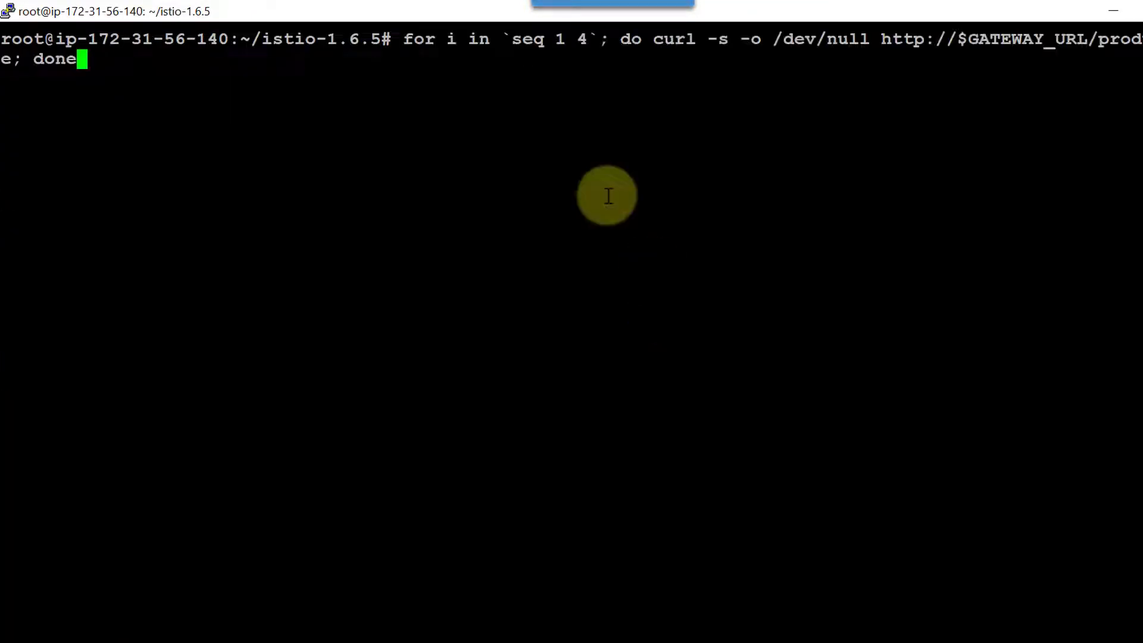
pyautogui.press('Return')
pyautogui.rightClick(847, 198)
pyautogui.press('Return')
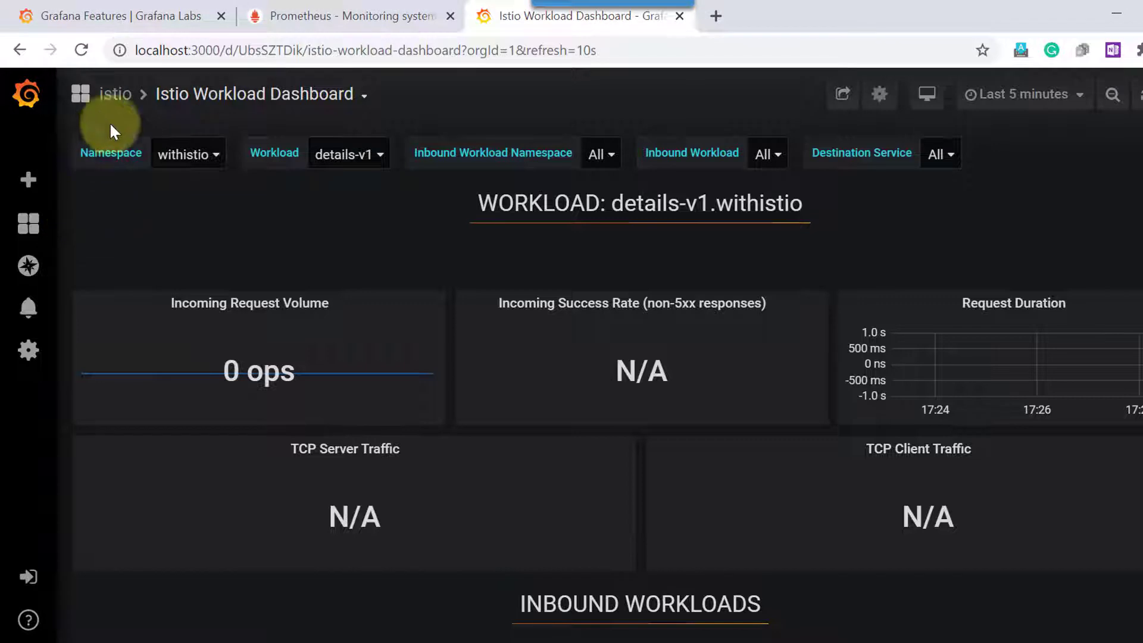
# Switch to Grafana in the browser, open the Istio Service Dashboard and examine its client and service workload panels
pyautogui.click(116, 106)
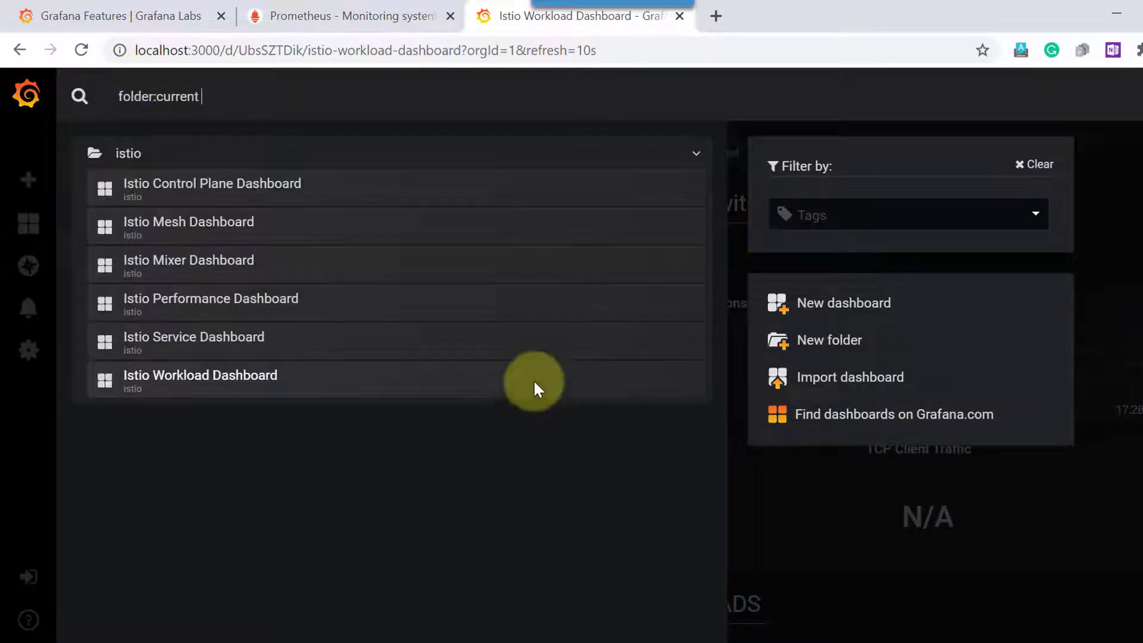
pyautogui.click(170, 343)
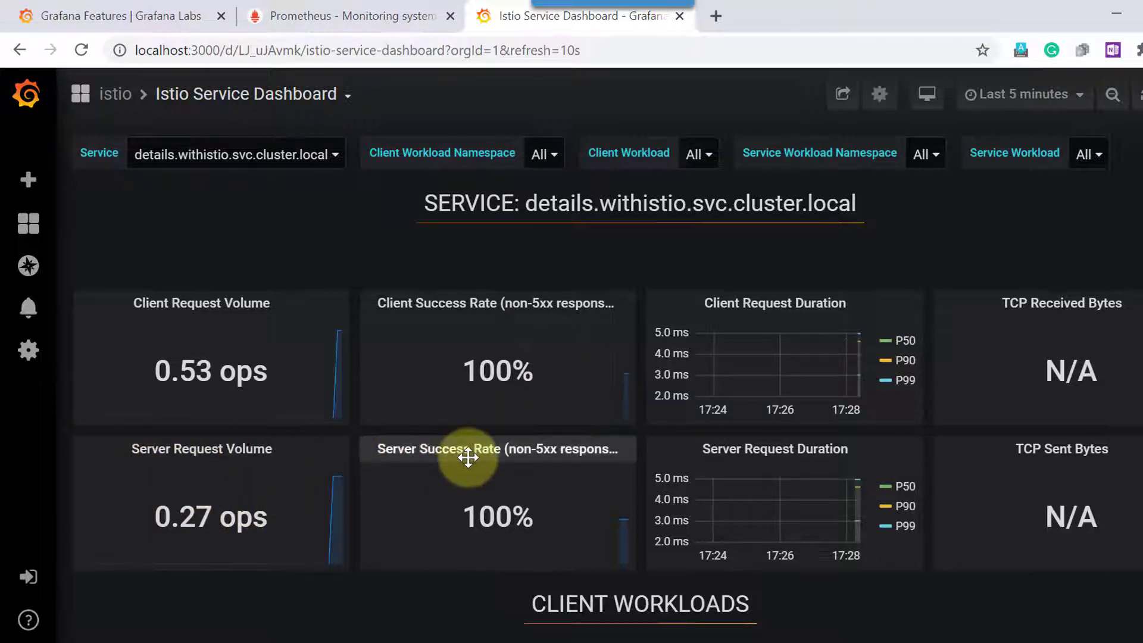
pyautogui.scroll(-5, 953, 480)
pyautogui.scroll(-8, 954, 483)
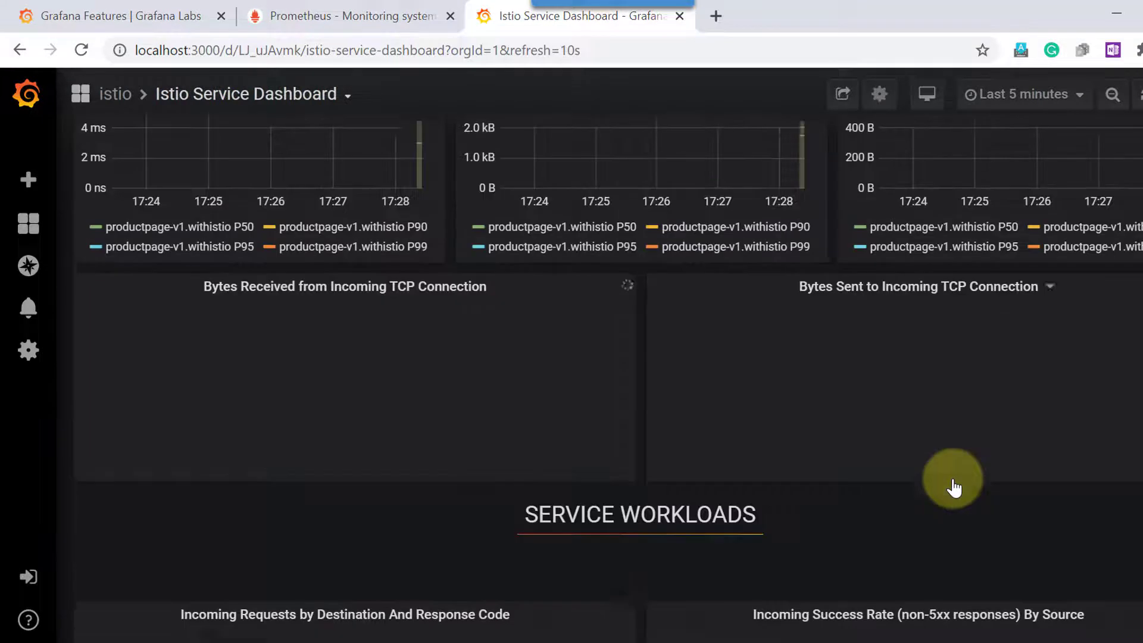
pyautogui.scroll(3, 924, 471)
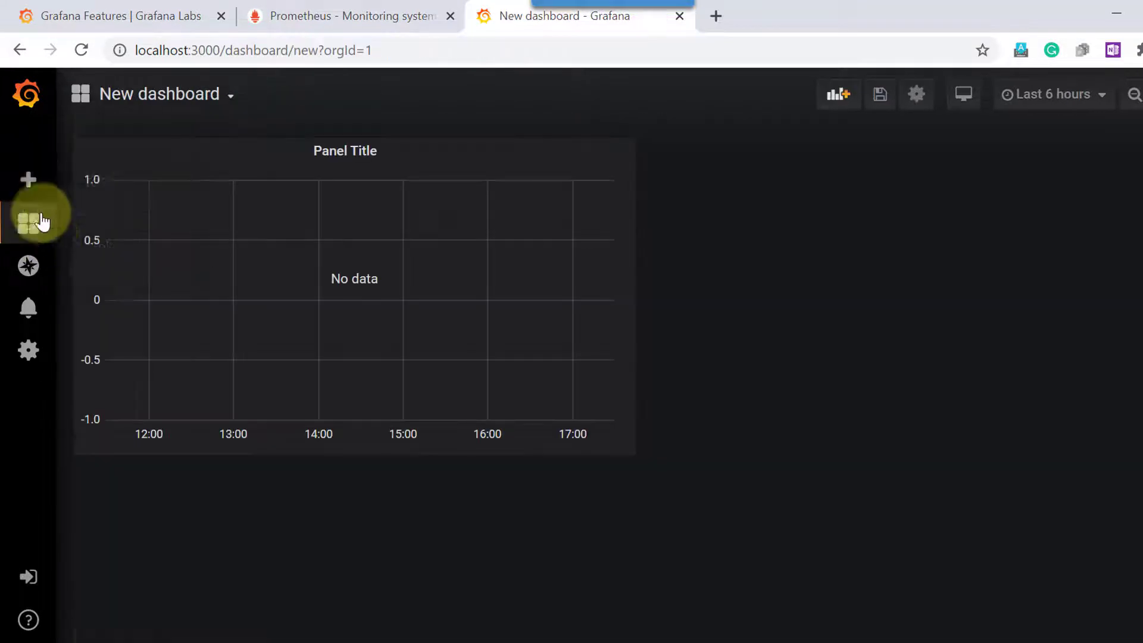
# Return to the Grafana home page, discarding the unsaved new dashboard
pyautogui.moveTo(31, 181)
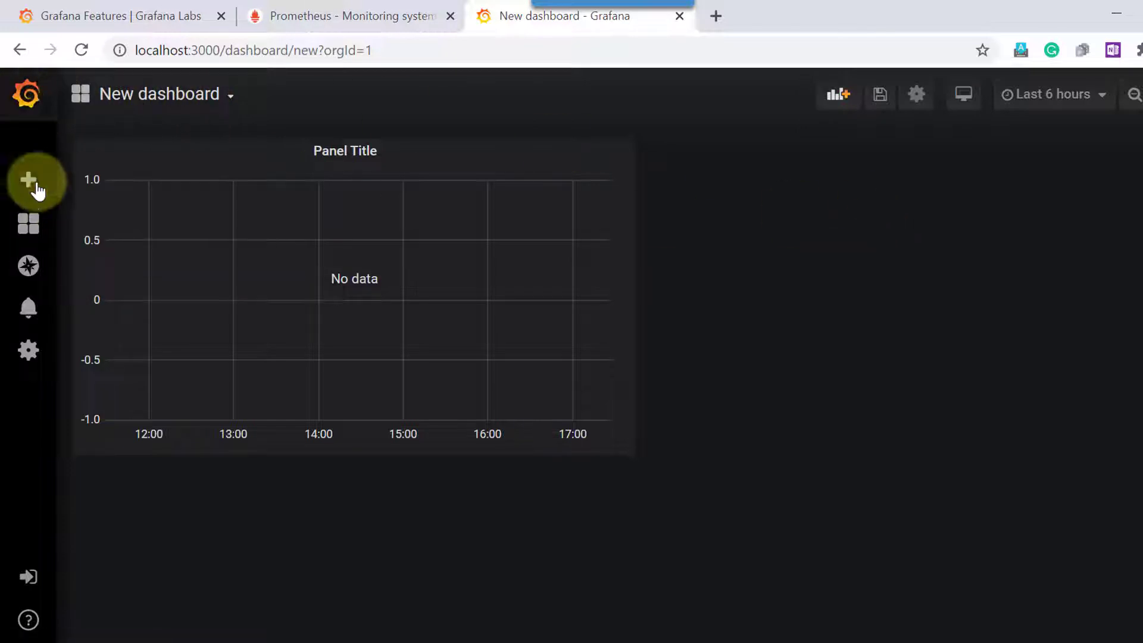
pyautogui.moveTo(28, 226)
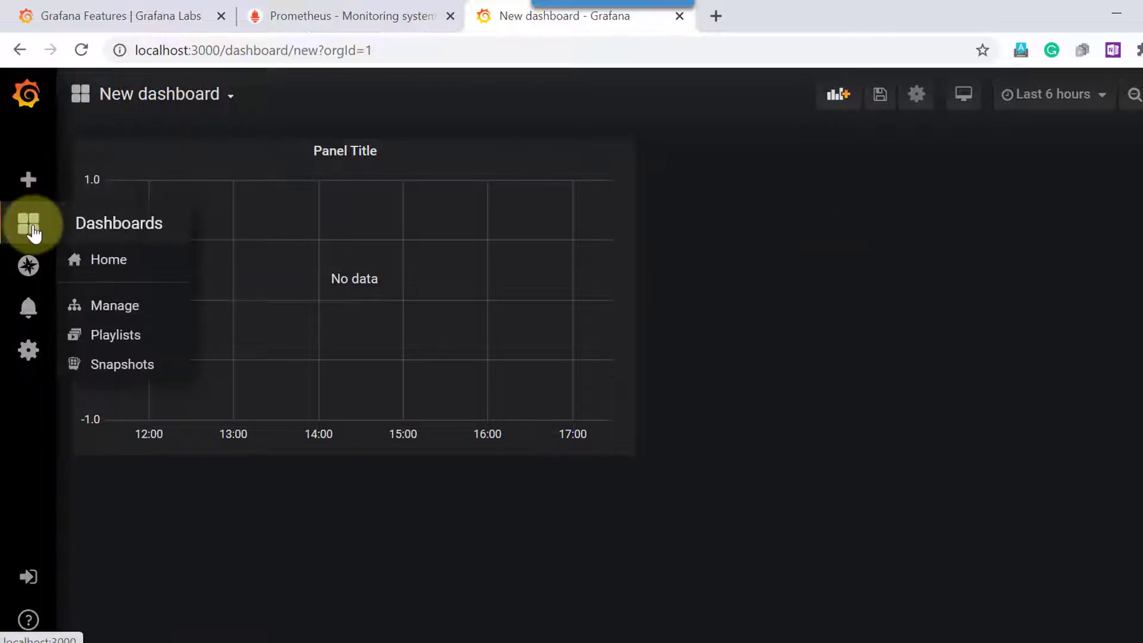
pyautogui.click(97, 262)
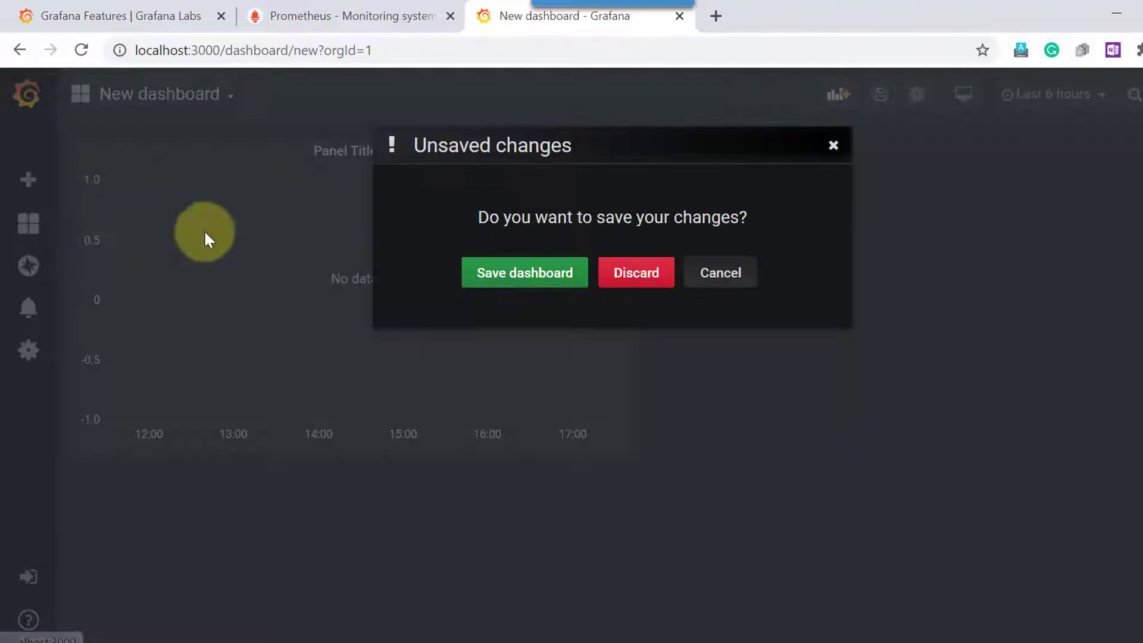
pyautogui.click(623, 278)
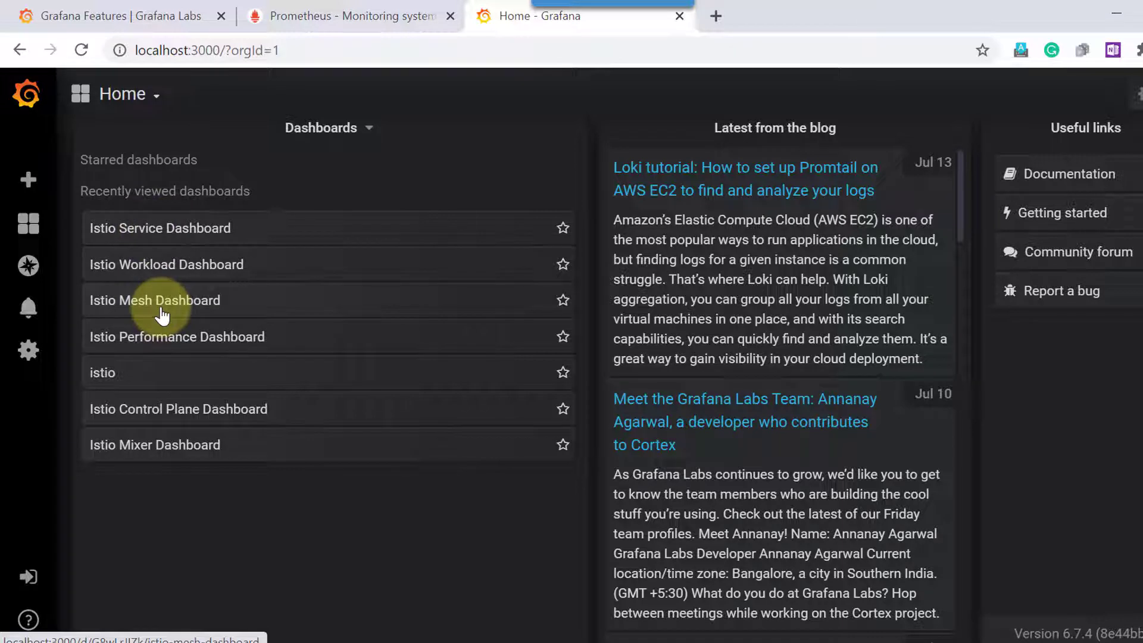
# Open the Istio Mesh Dashboard and examine its global request, success rate and HTTP/GRPC workload panels
pyautogui.click(161, 312)
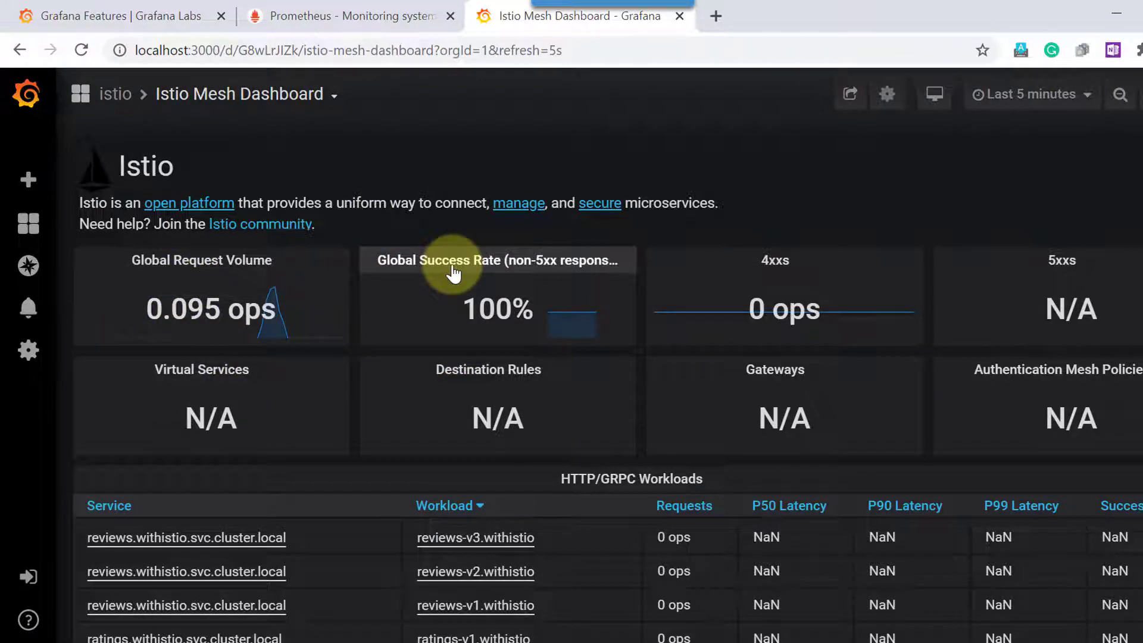
pyautogui.scroll(-3, 243, 470)
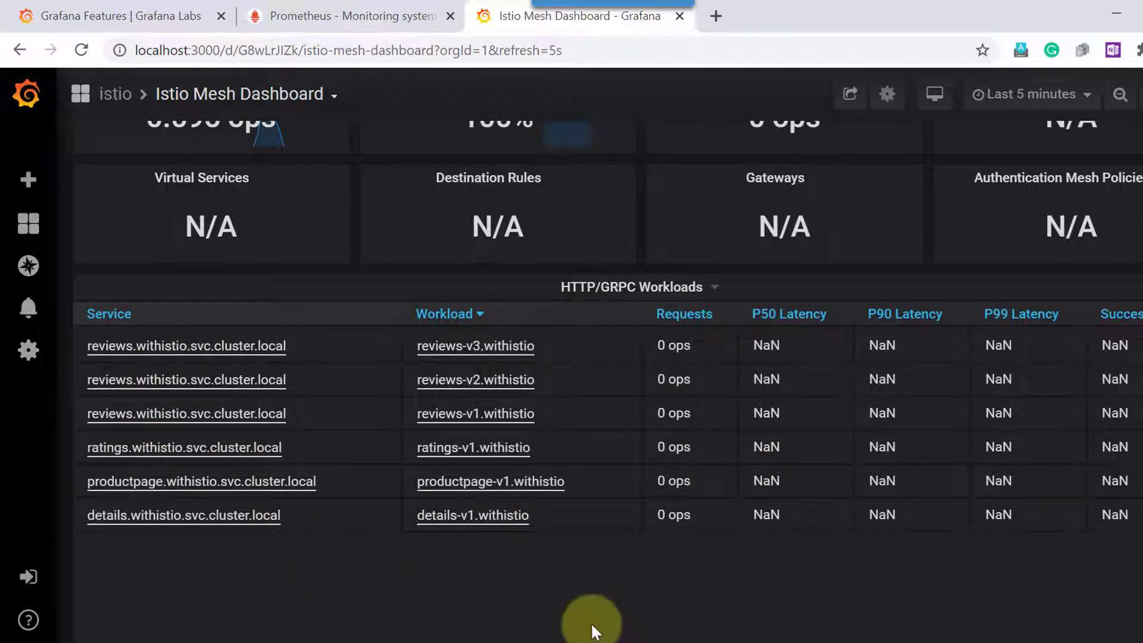
# In the PuTTY terminal, rerun the product page curl loop with its range changed to `seq 1 5`, and return to Grafana
pyautogui.click(1022, 631)
pyautogui.press('Up')
pyautogui.press('Left')
pyautogui.press('Left')
pyautogui.press('Left')
pyautogui.press('Left')
pyautogui.press('Left')
pyautogui.press('Left')
pyautogui.press('Left')
pyautogui.press('Left')
pyautogui.press('Left')
pyautogui.press('Left')
pyautogui.press('Left')
pyautogui.press('Left')
pyautogui.press('Left')
pyautogui.press('Left')
pyautogui.press('Left')
pyautogui.press('Left')
pyautogui.press('Left')
pyautogui.press('Left')
pyautogui.press('Left')
pyautogui.press('Left')
pyautogui.press('Left')
pyautogui.press('Left')
pyautogui.press('Left')
pyautogui.press('Left')
pyautogui.press('Left')
pyautogui.press('Left')
pyautogui.press('Left')
pyautogui.press('Left')
pyautogui.press('Left')
pyautogui.press('Left')
pyautogui.press('Left')
pyautogui.press('Left')
pyautogui.press('Left')
pyautogui.press('Left')
pyautogui.press('Left')
pyautogui.press('Left')
pyautogui.press('Left')
pyautogui.press('Left')
pyautogui.press('Left')
pyautogui.press('Left')
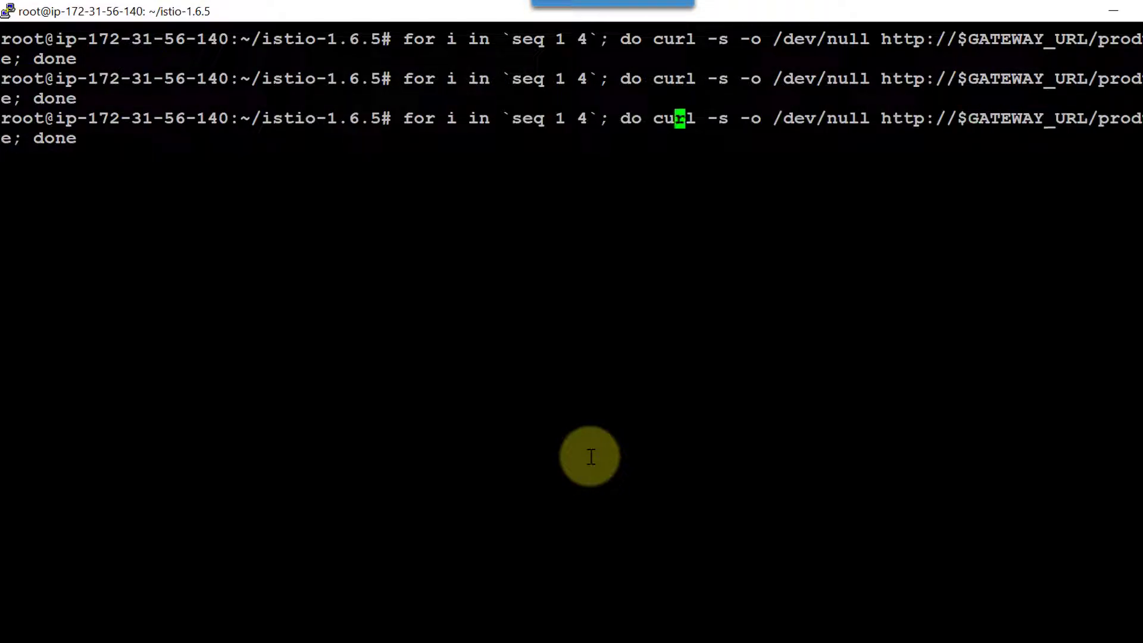
pyautogui.press('Delete')
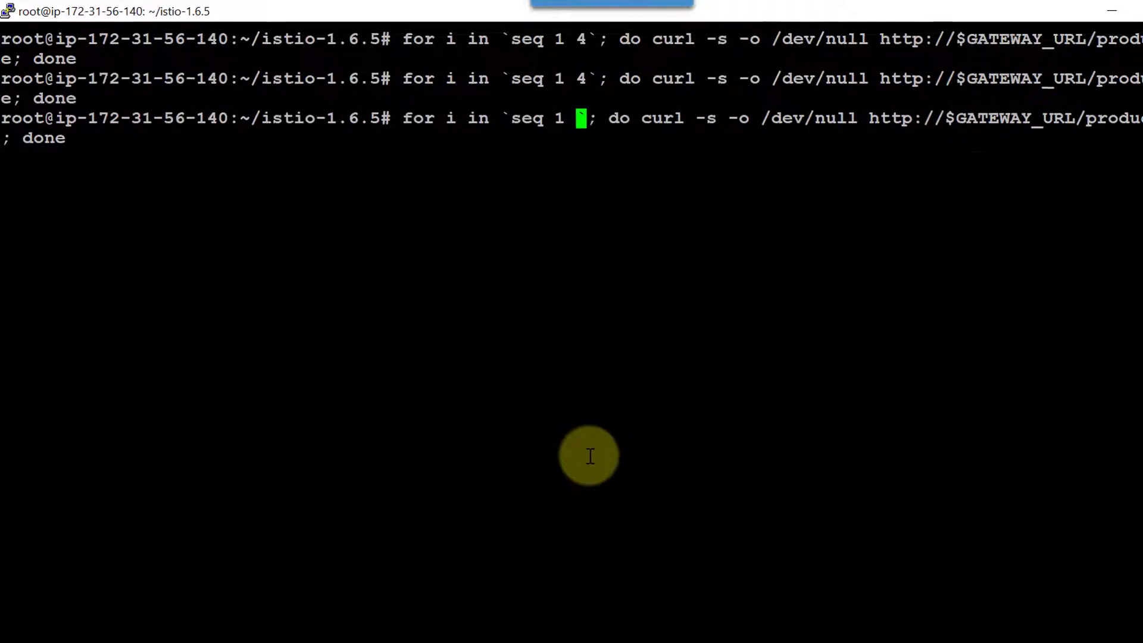
pyautogui.write('5')
pyautogui.hotkey('alt', 'Tab')
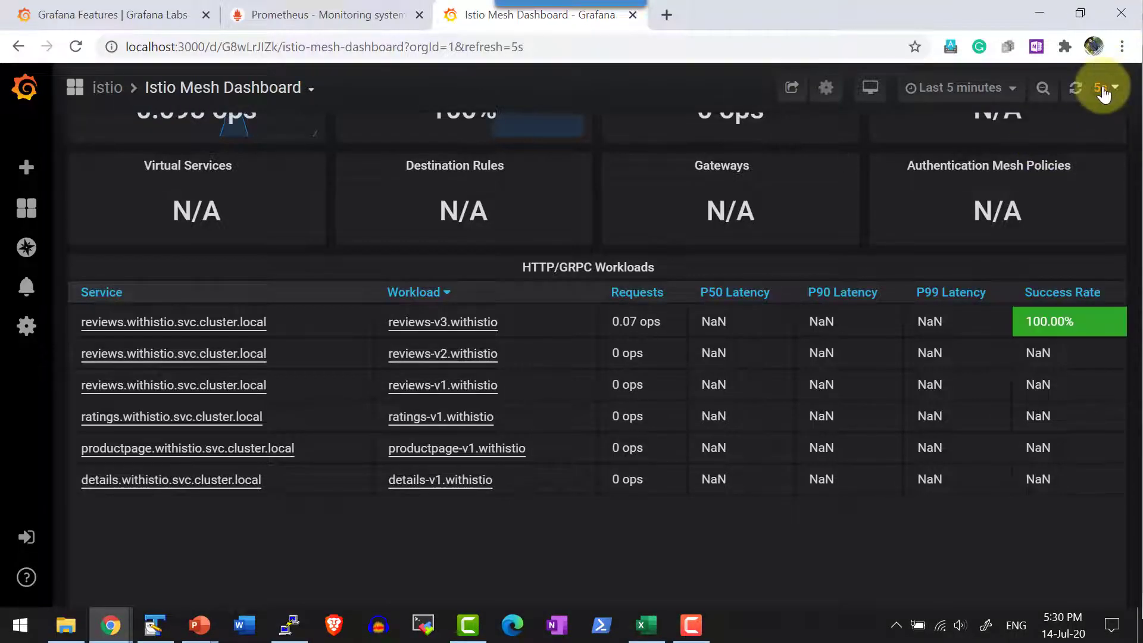
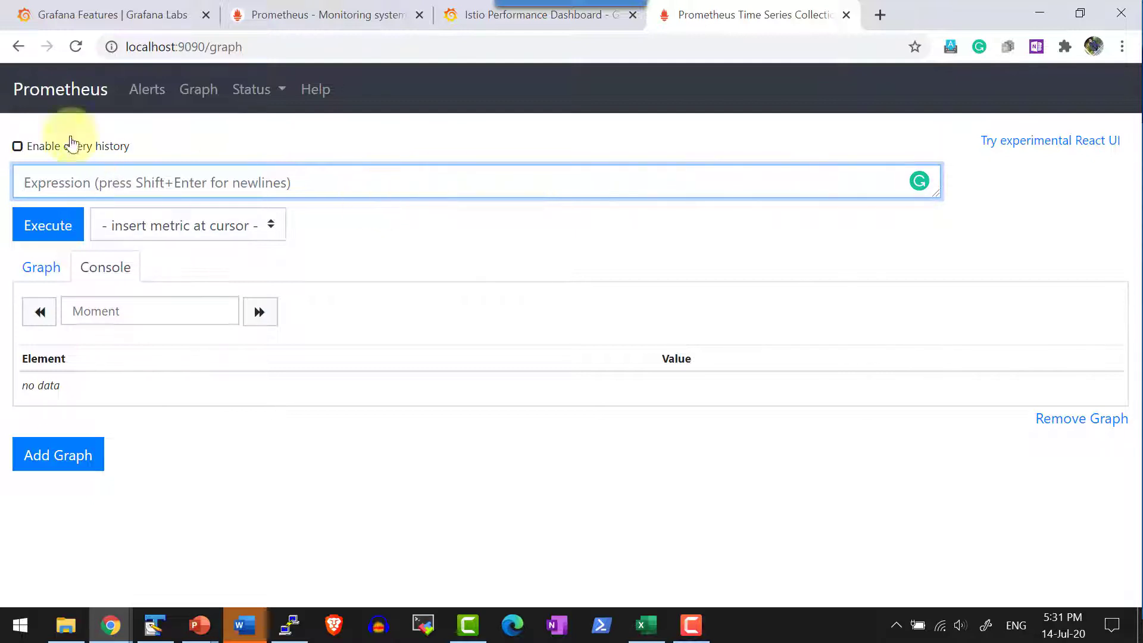
# Open the Service Discovery page in Prometheus to view the discovered Istio and Kubernetes targets
pyautogui.click(256, 103)
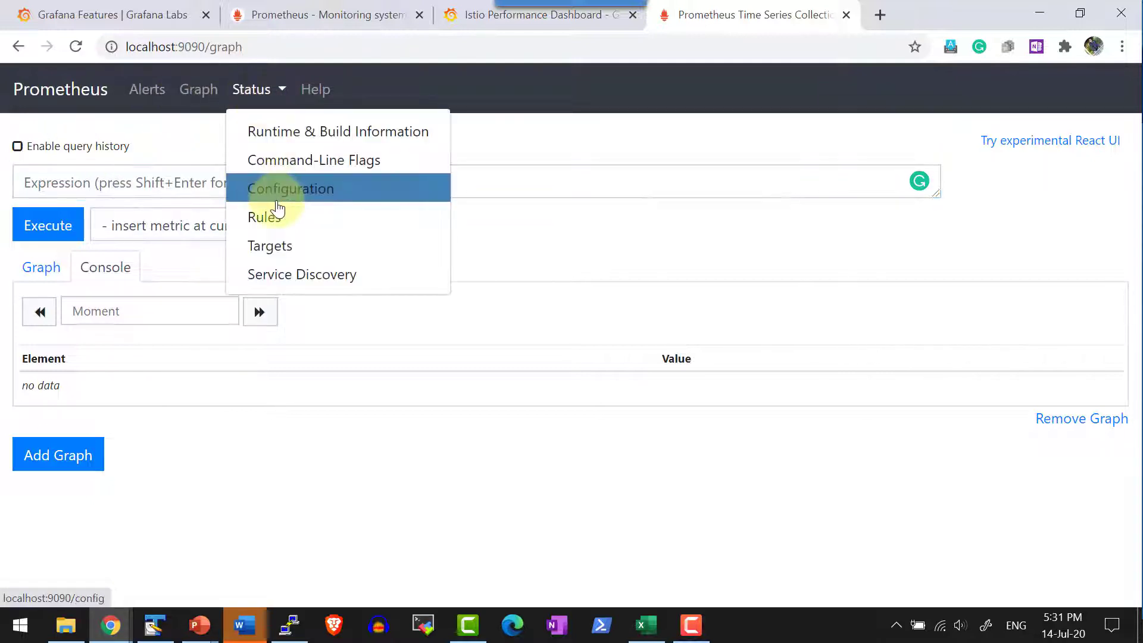
pyautogui.click(268, 276)
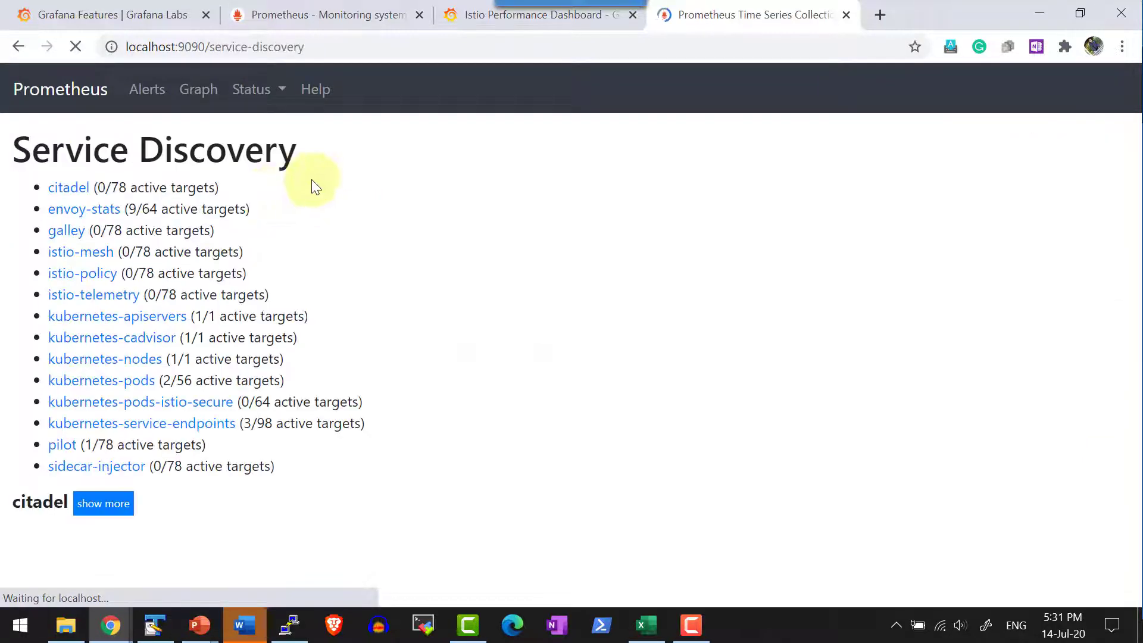
# Return to the Prometheus graph page and look through the available container, envoy, kubelet, pilot and other metrics without inserting one
pyautogui.click(197, 96)
pyautogui.click(194, 231)
pyautogui.scroll(-10, 237, 385)
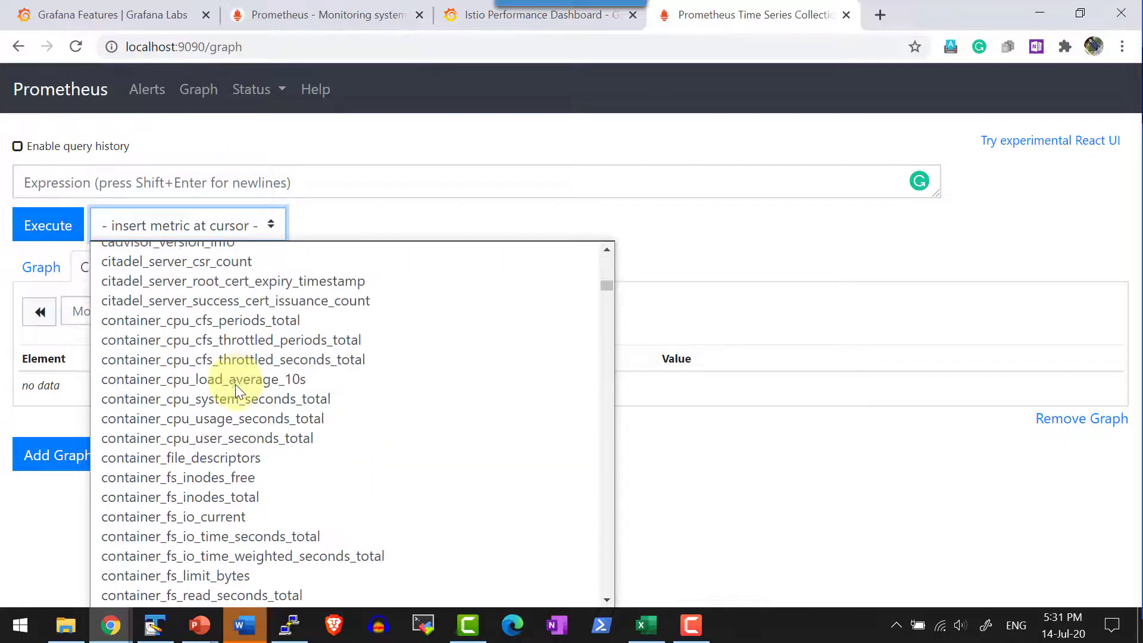
pyautogui.scroll(-10, 265, 420)
pyautogui.scroll(-1, 263, 419)
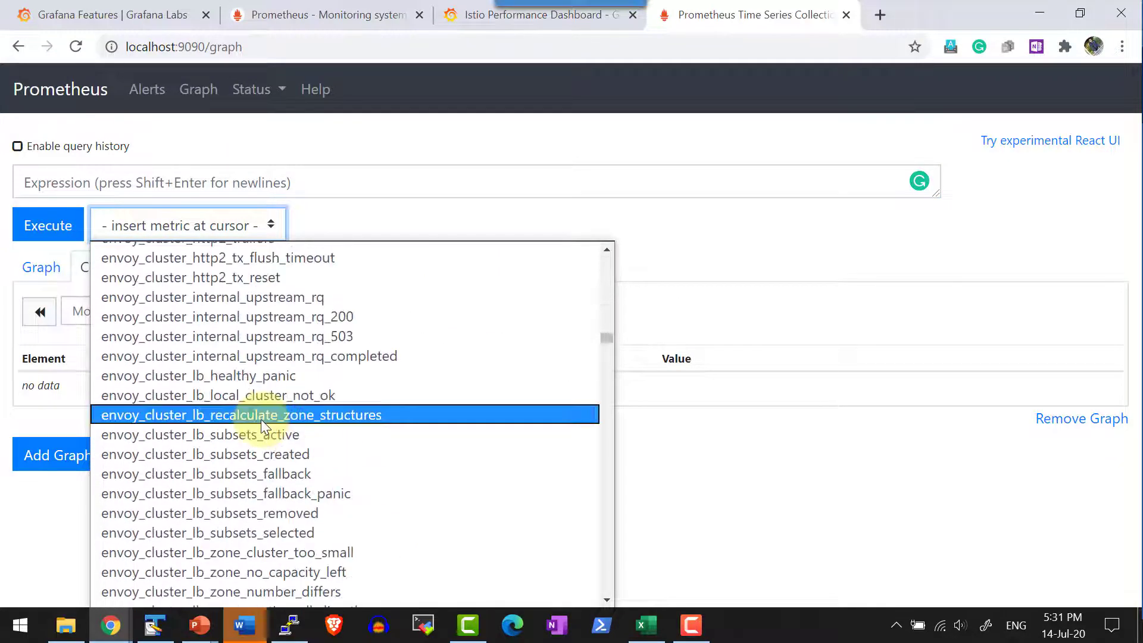
pyautogui.scroll(-20, 261, 419)
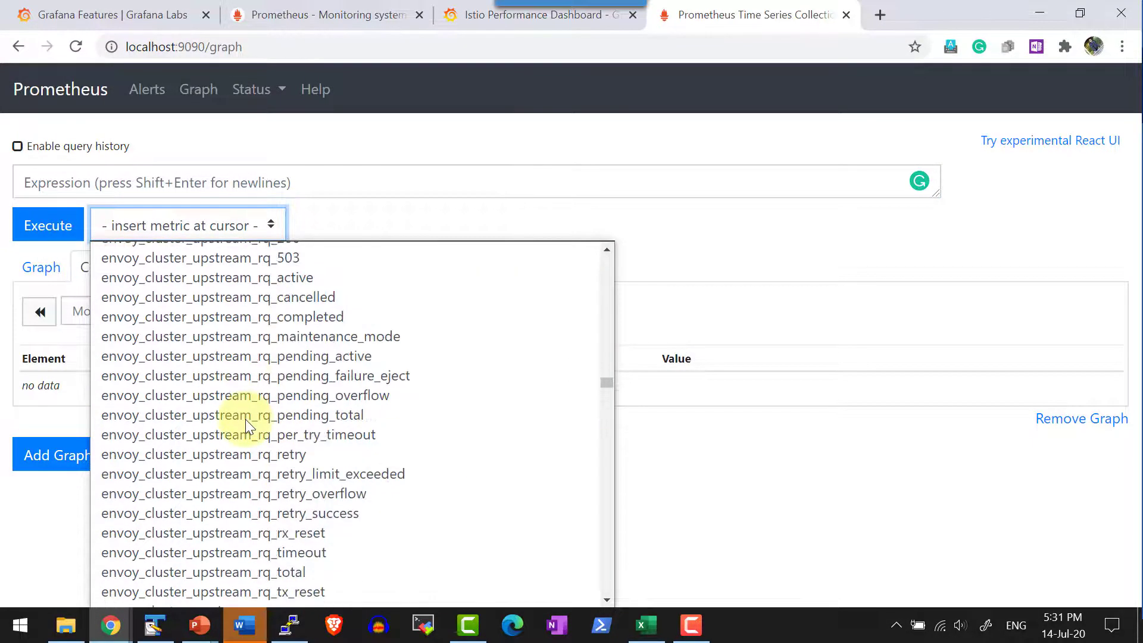
pyautogui.scroll(-15, 133, 420)
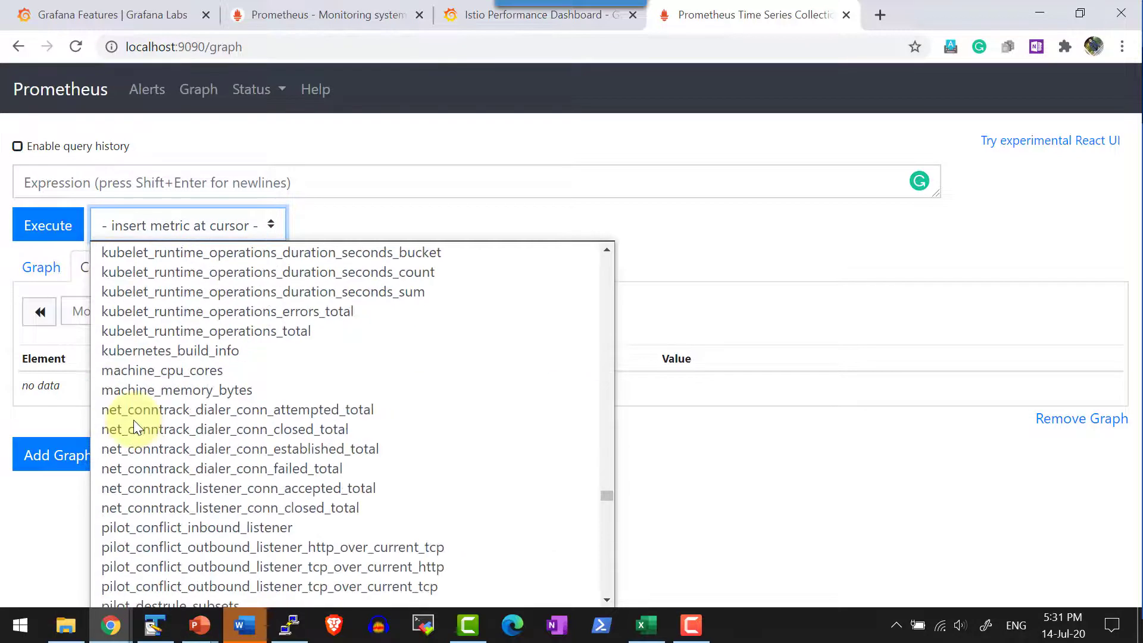
pyautogui.scroll(12, 143, 401)
pyautogui.scroll(-6, 202, 537)
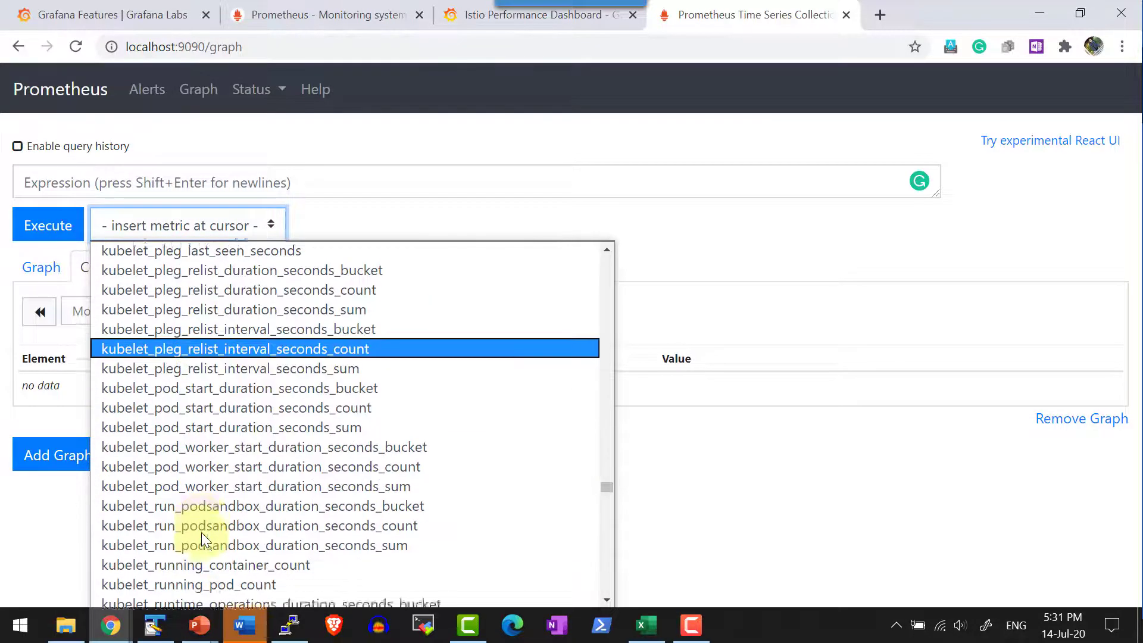
pyautogui.scroll(-20, 199, 346)
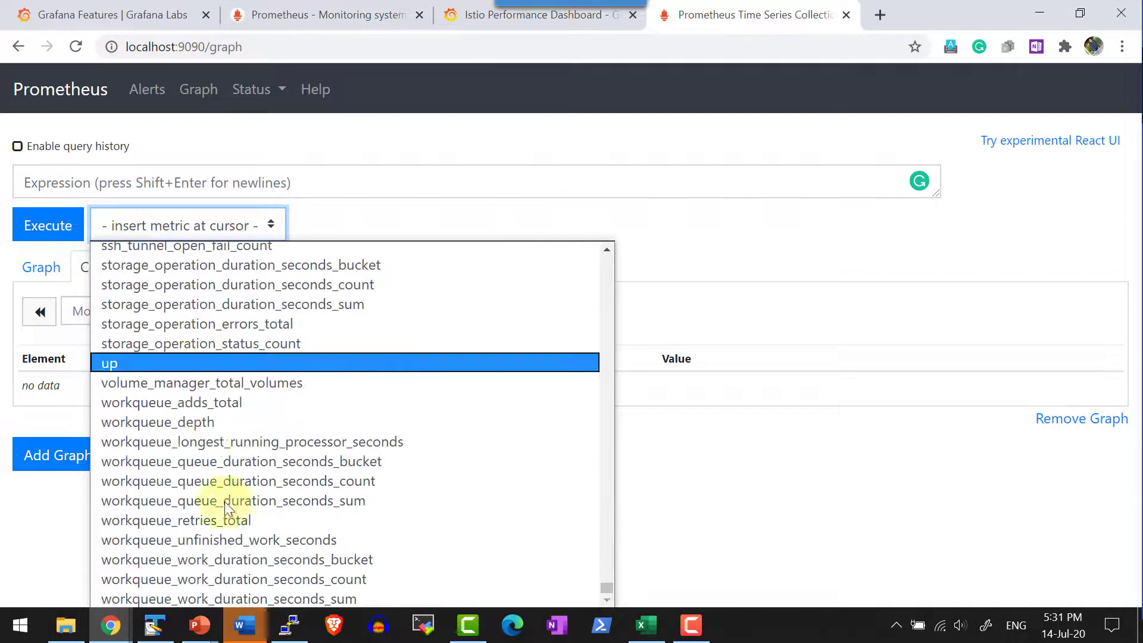
pyautogui.scroll(20, 346, 497)
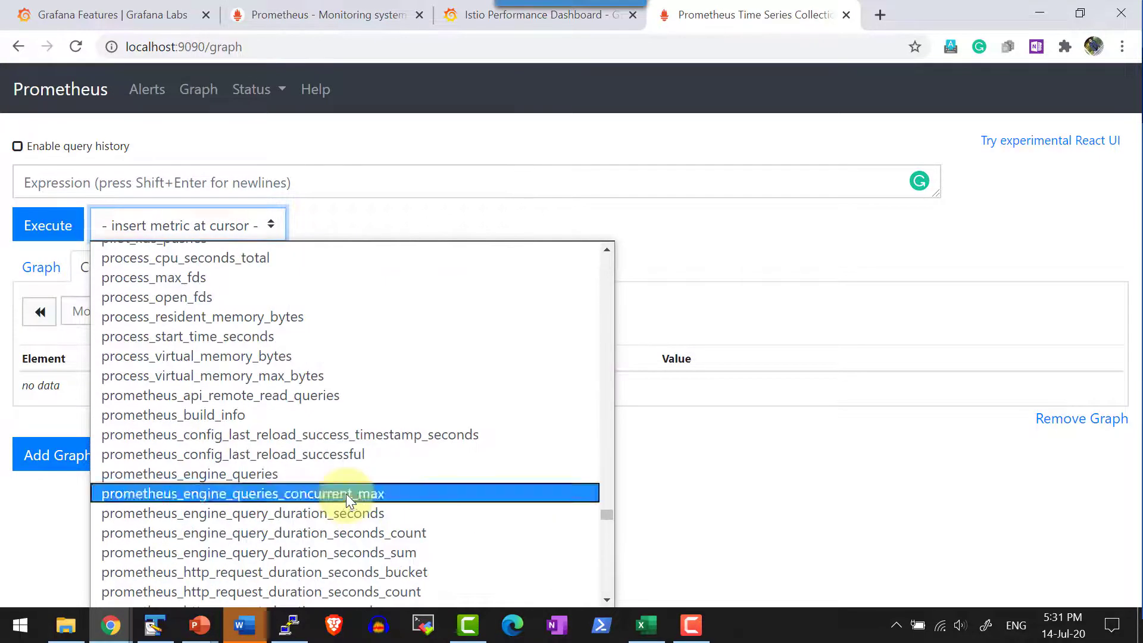
pyautogui.click(733, 232)
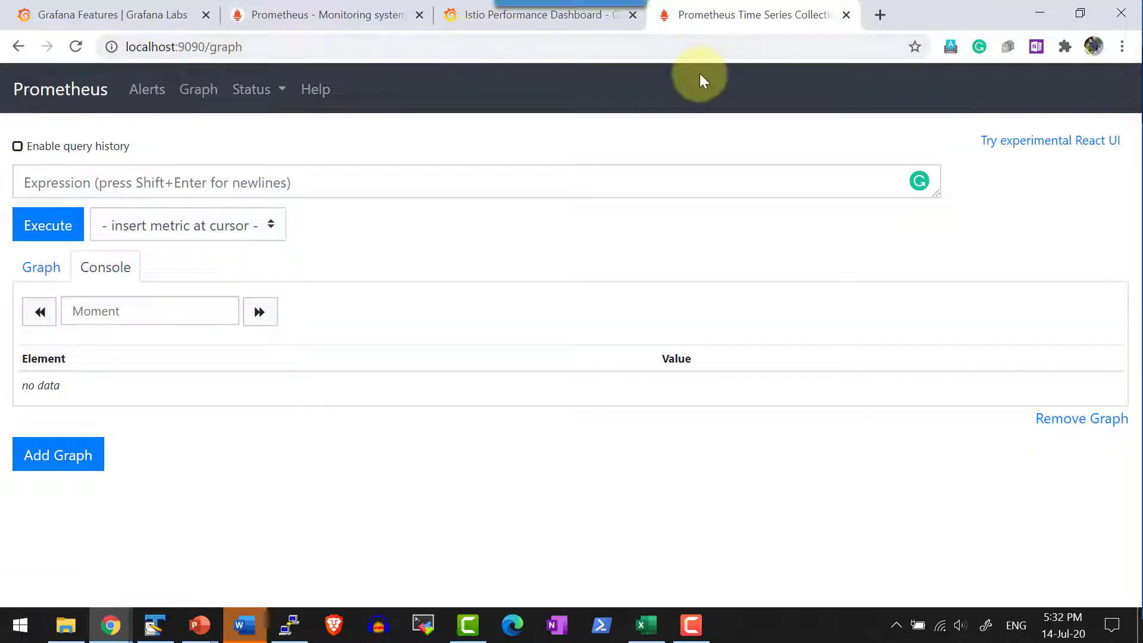
# Switch to the Istio Performance Dashboard in Grafana and examine its resource usage, memory, data rate and vCPU panels
pyautogui.click(467, 12)
pyautogui.scroll(7, 484, 338)
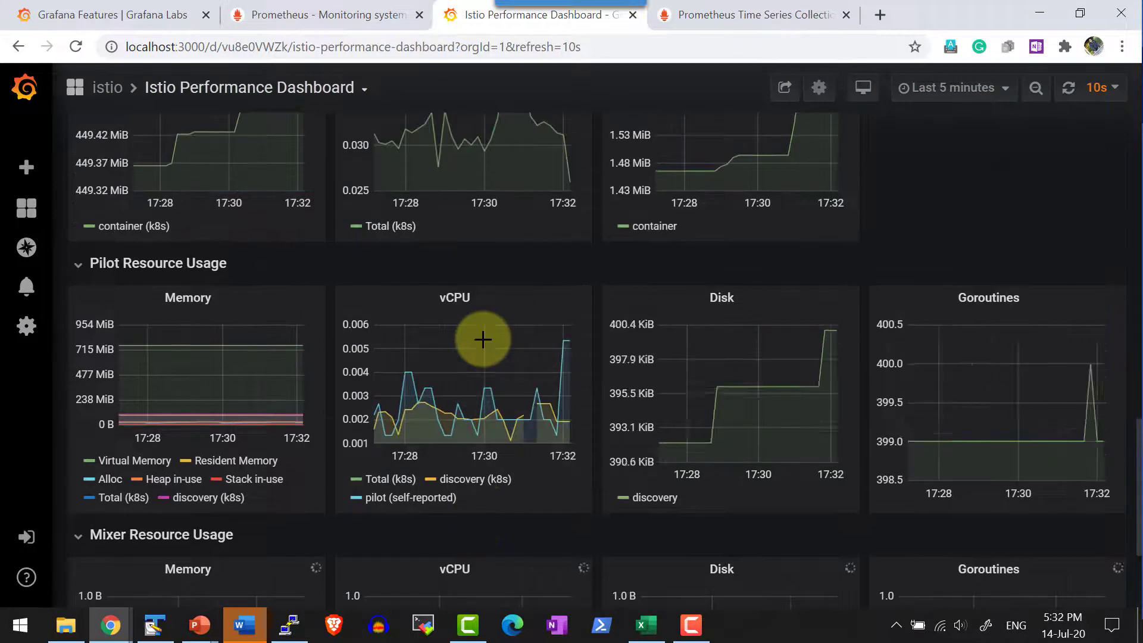
pyautogui.scroll(10, 483, 340)
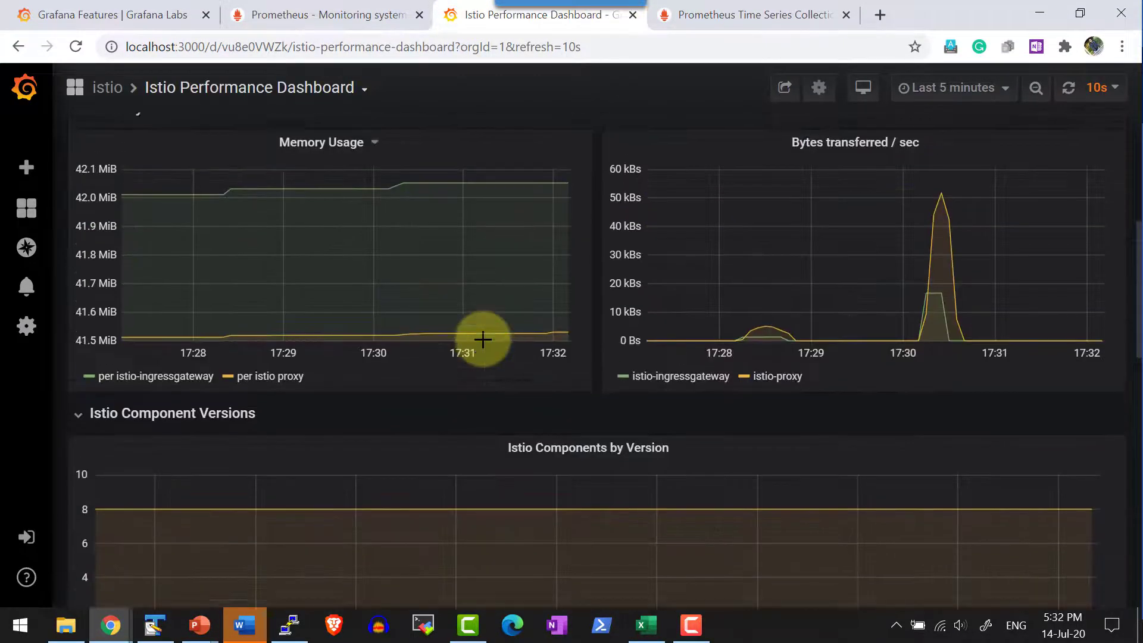
pyautogui.scroll(2, 483, 339)
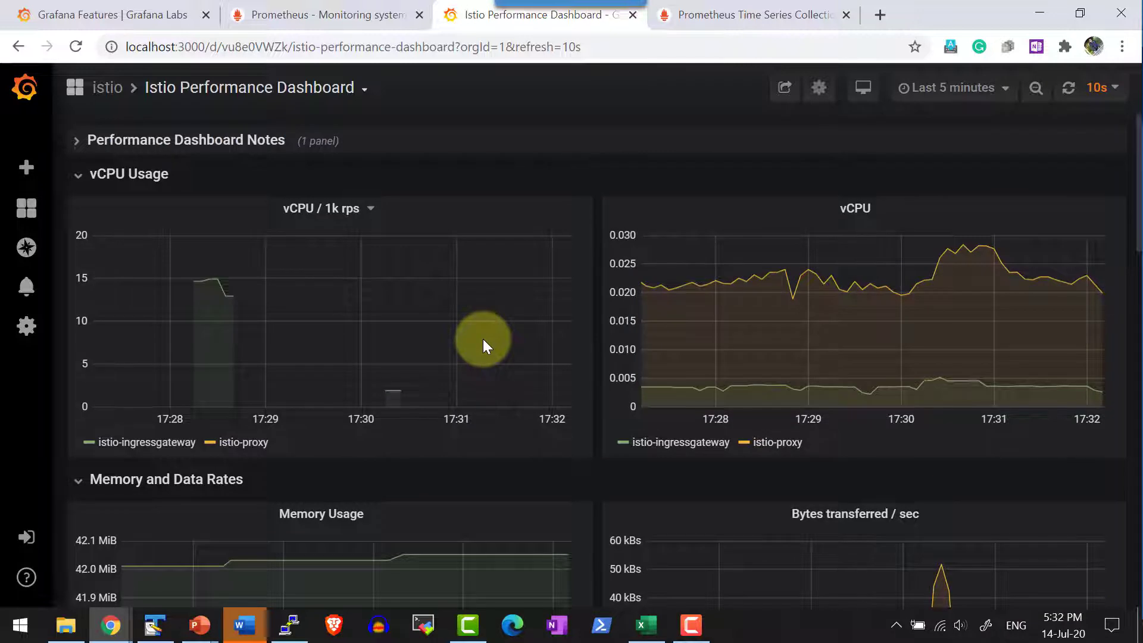